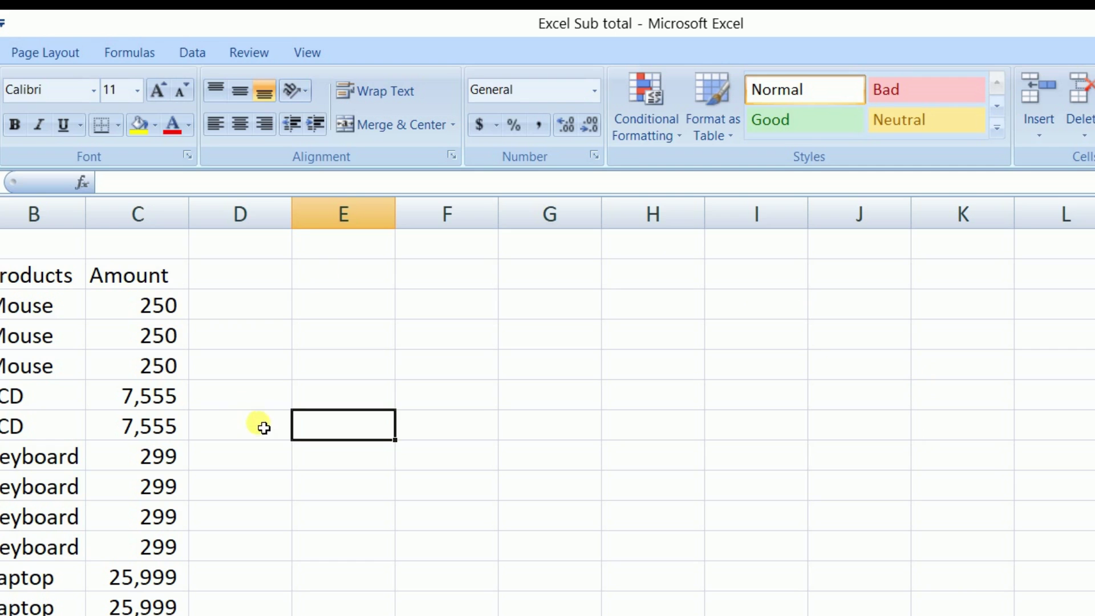
Switch to the Data ribbon to reach the Subtotal command
click(194, 58)
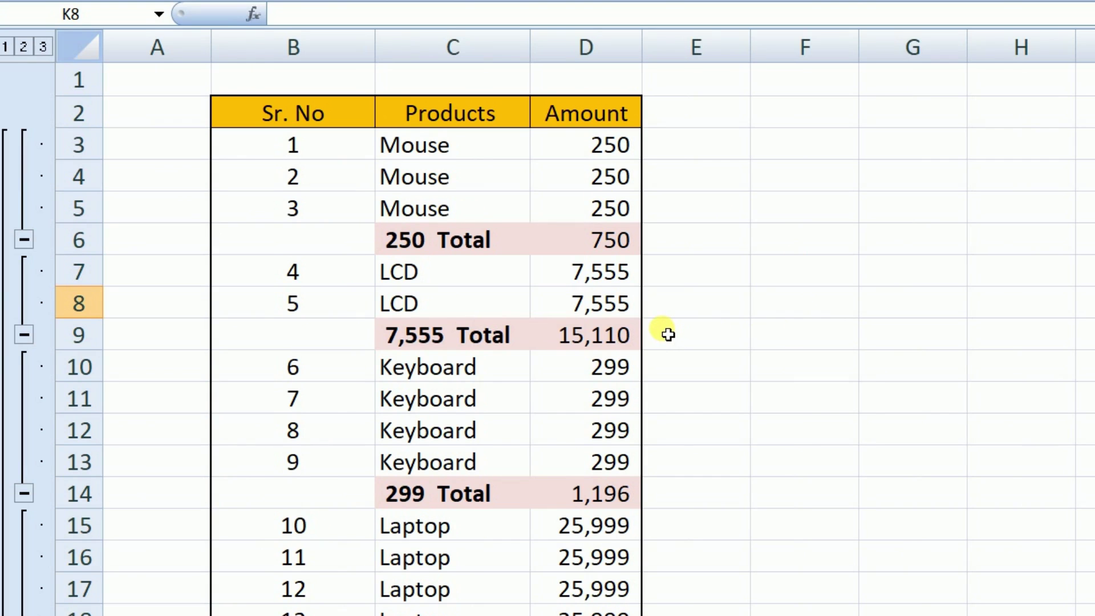
scroll(570, 342, down, 1)
scroll(570, 342, down, 1)
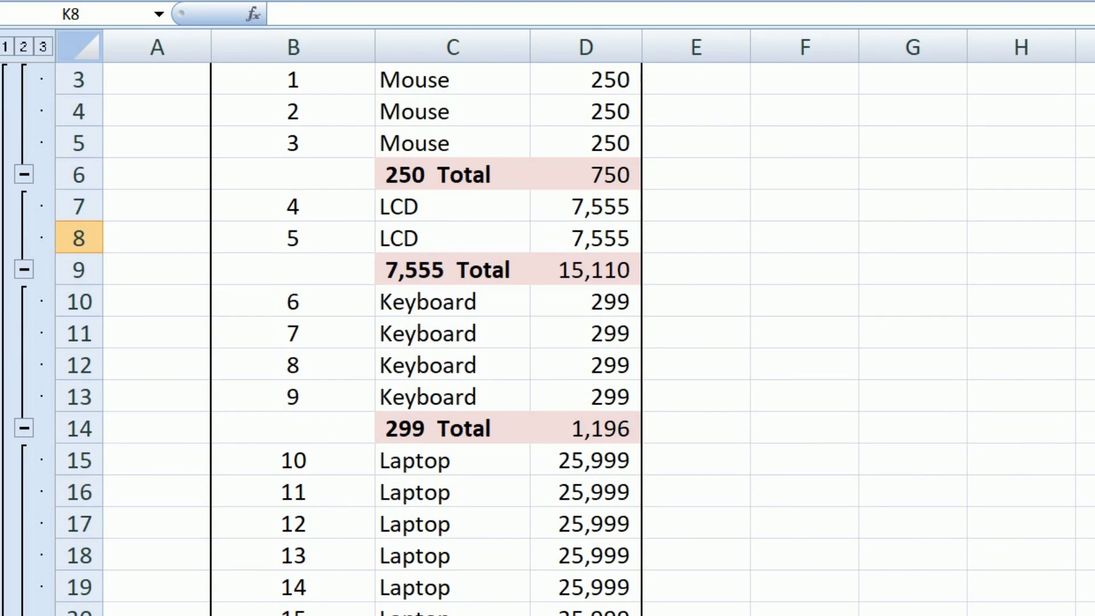
scroll(795, 108, up, 1)
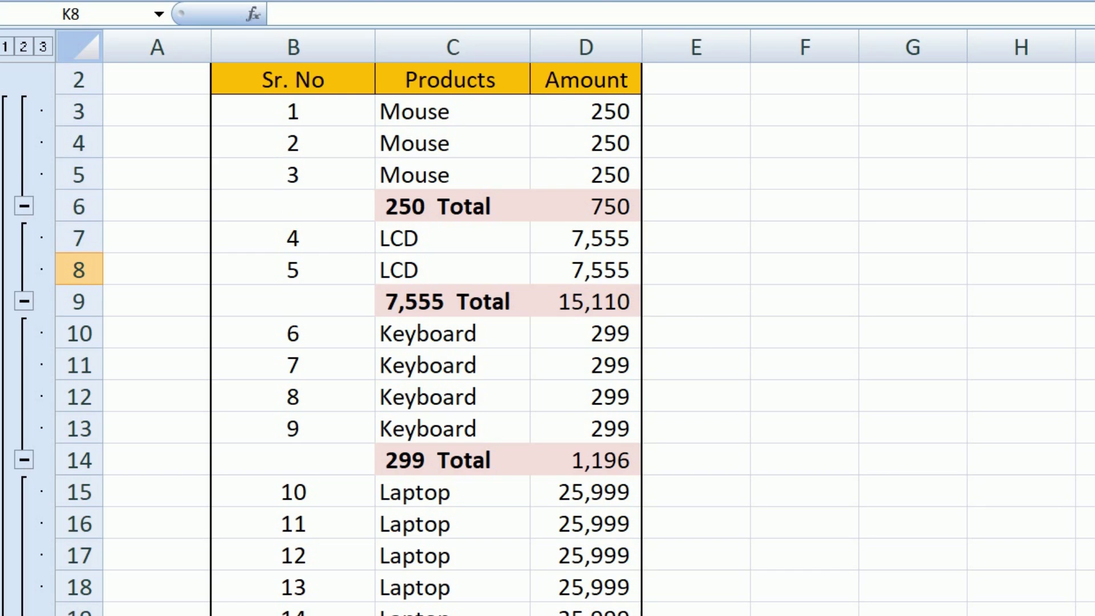
scroll(547, 337, down, 1)
scroll(548, 336, down, 1)
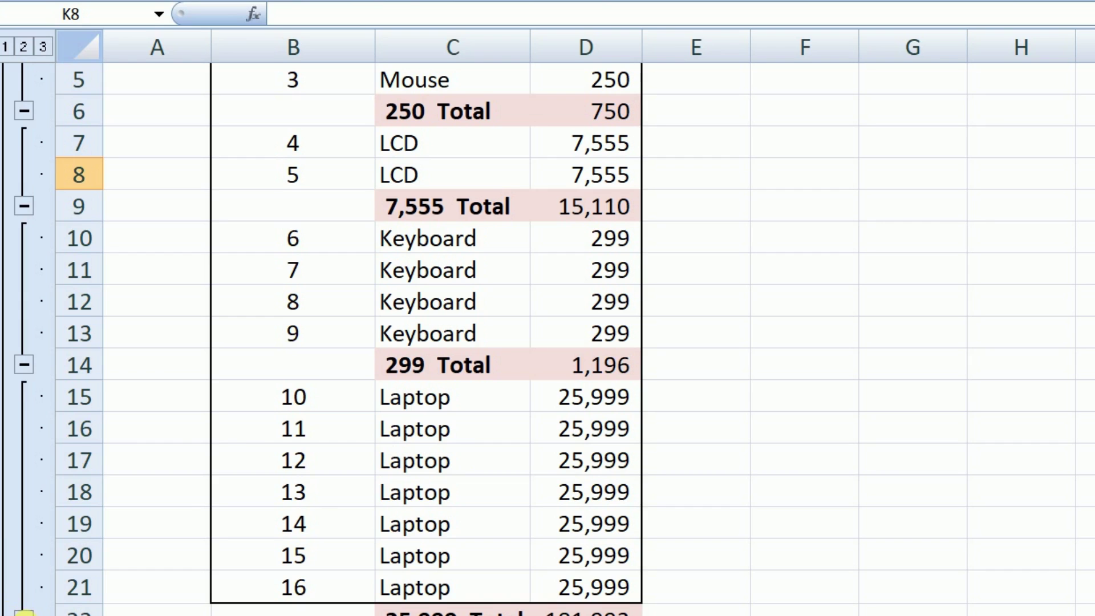
click(24, 614)
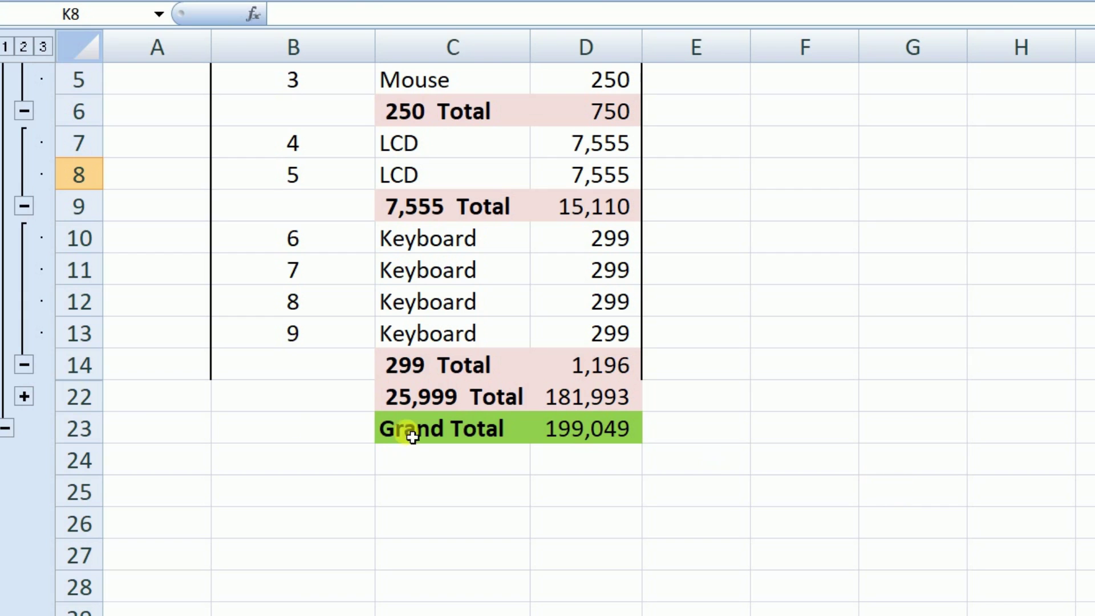
click(24, 396)
click(314, 460)
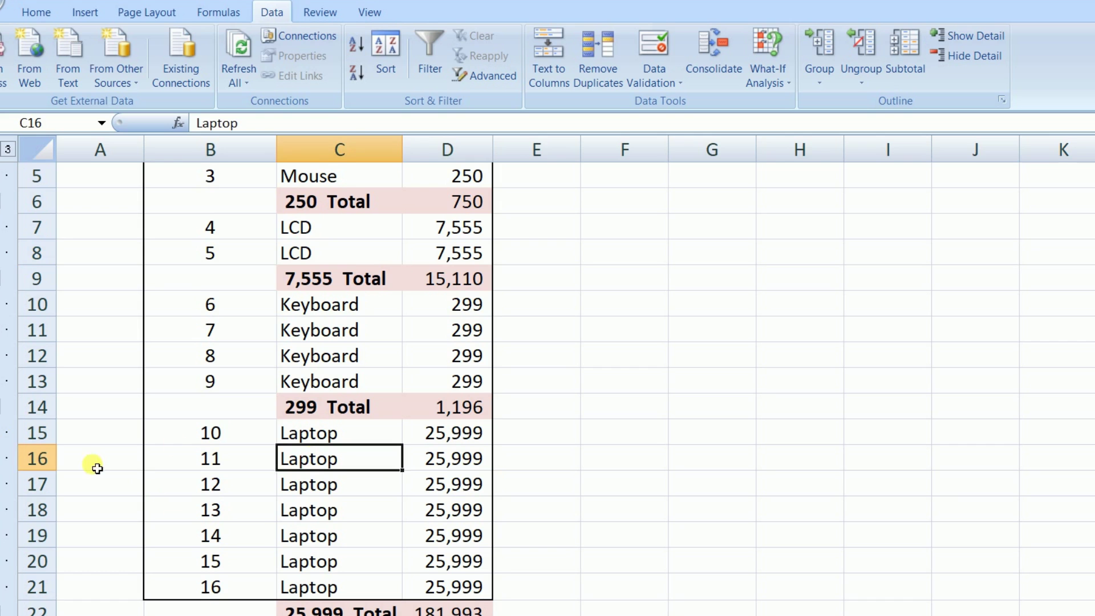
click(313, 530)
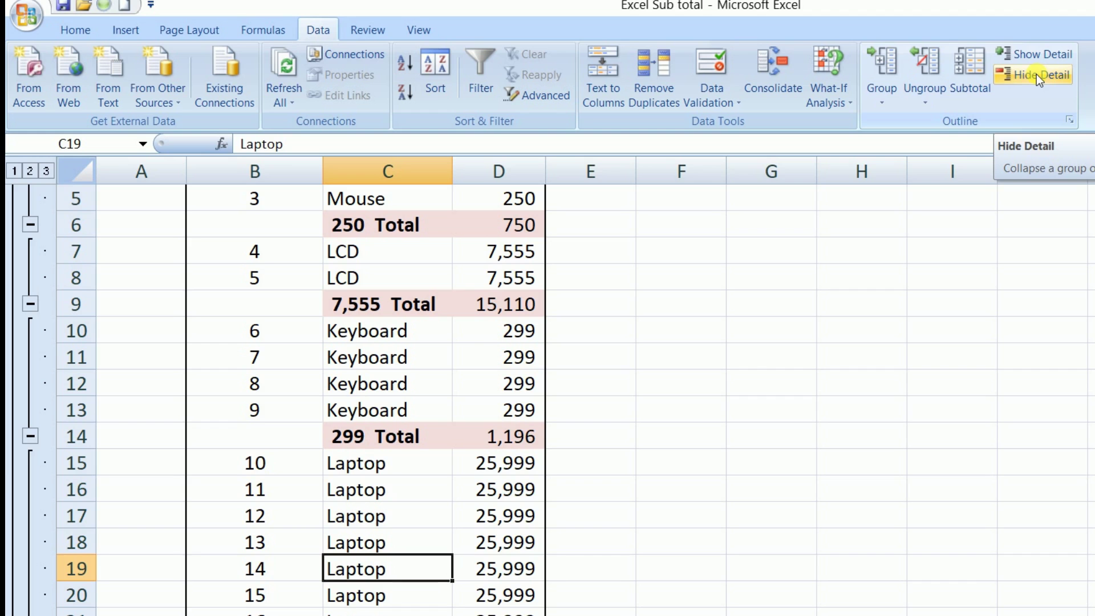
click(1036, 74)
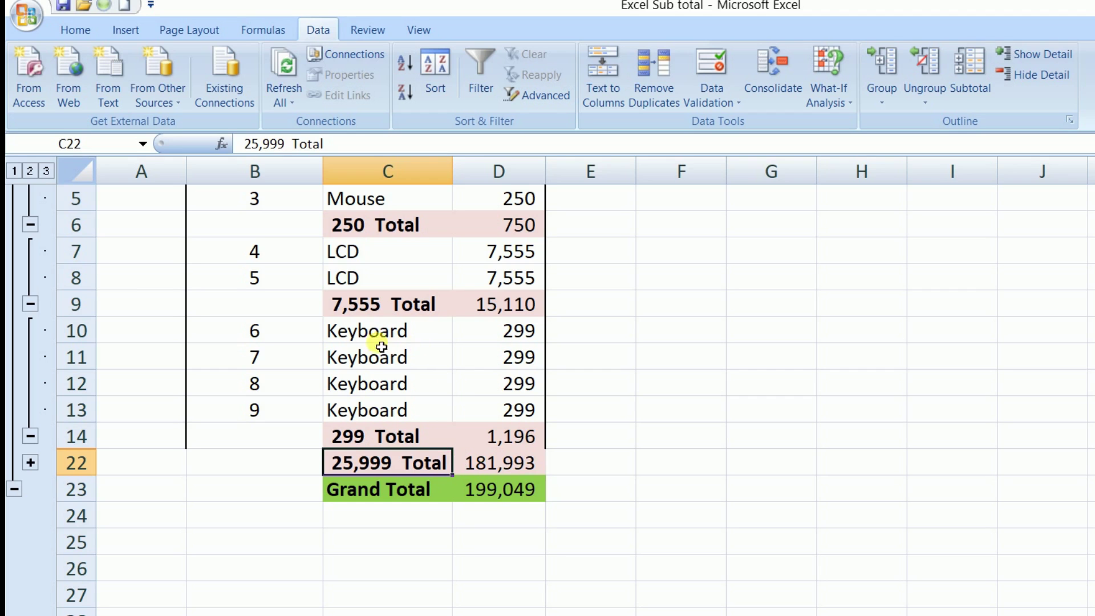
click(367, 360)
click(401, 385)
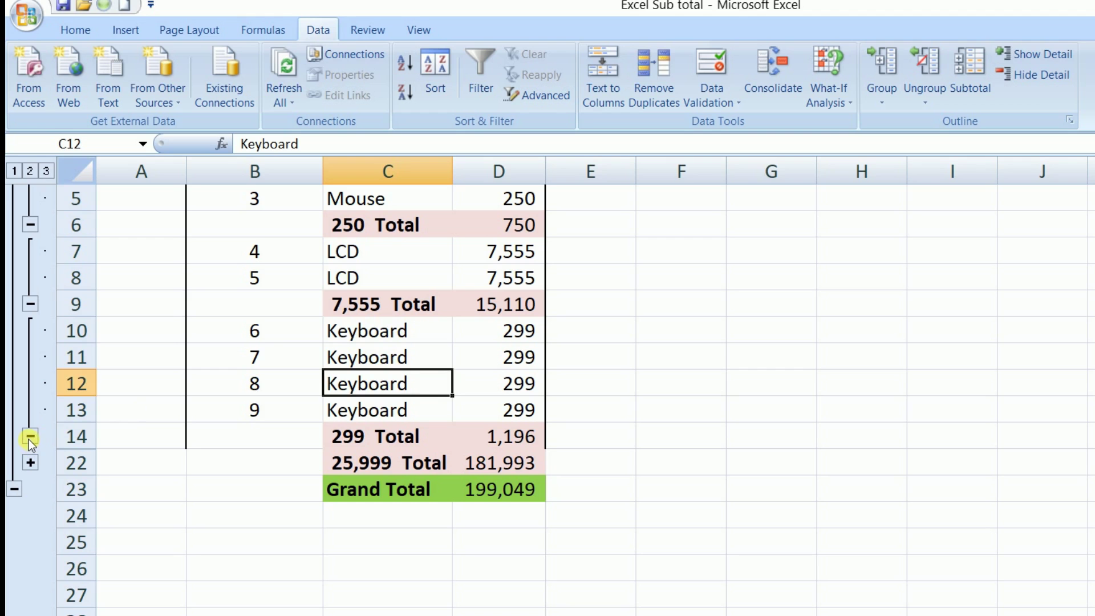
click(1044, 77)
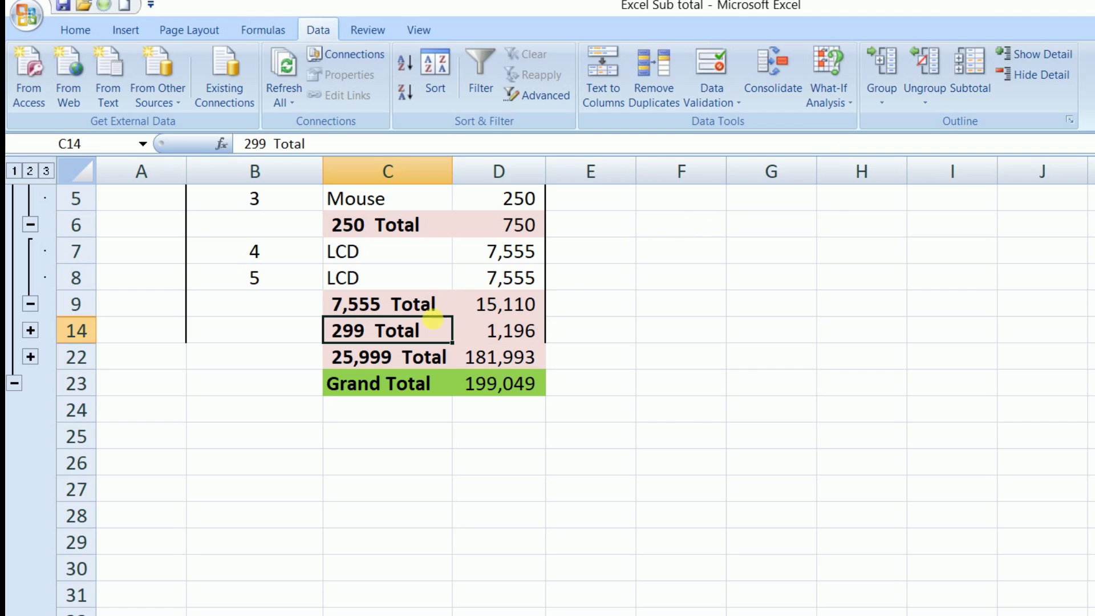
click(396, 357)
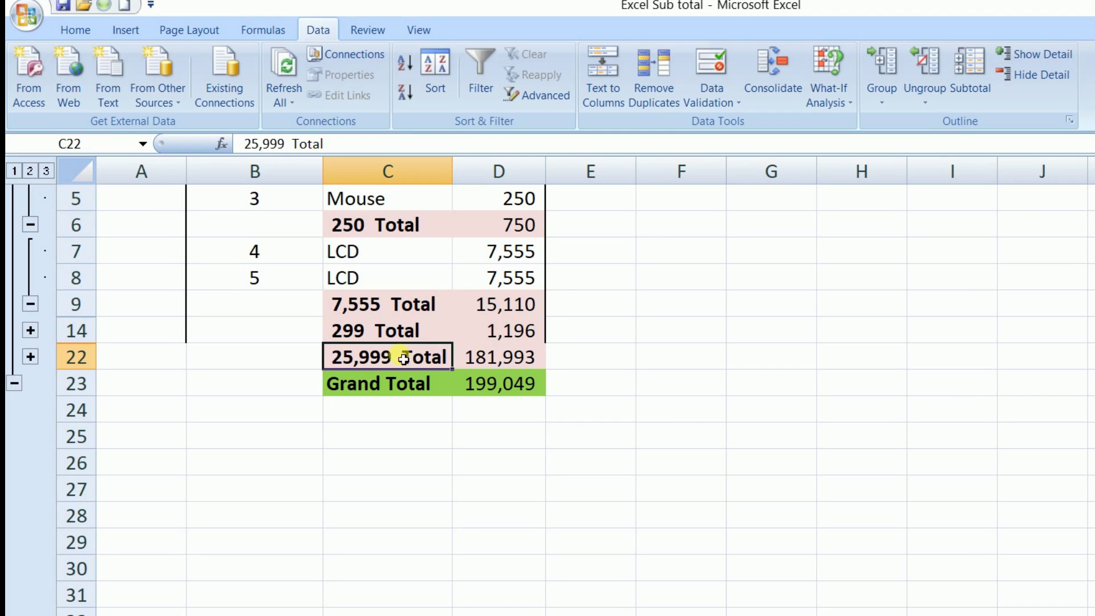
click(1043, 54)
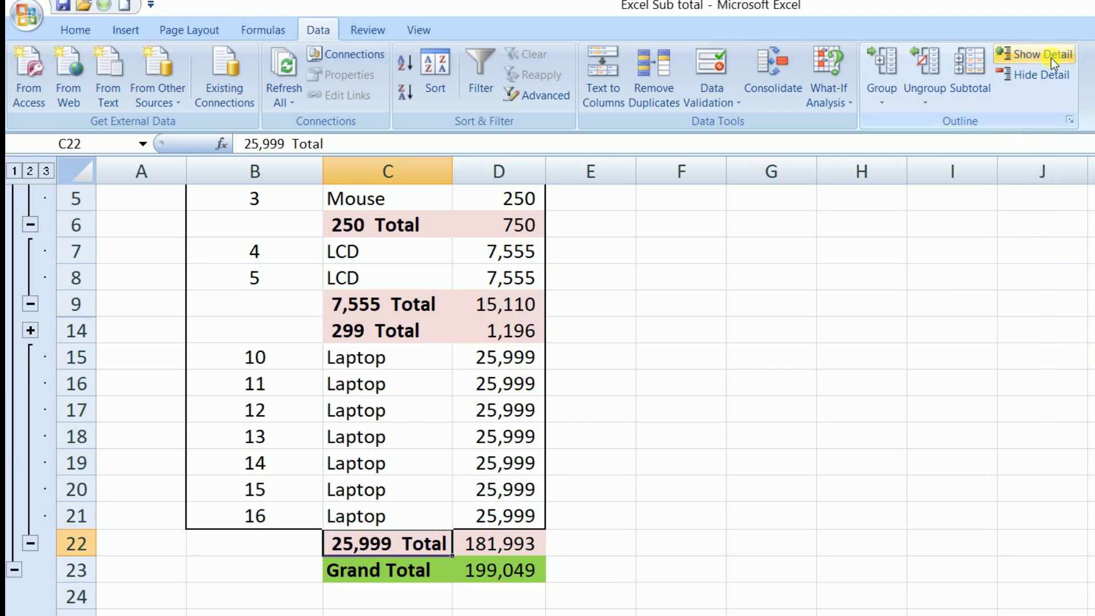
click(381, 401)
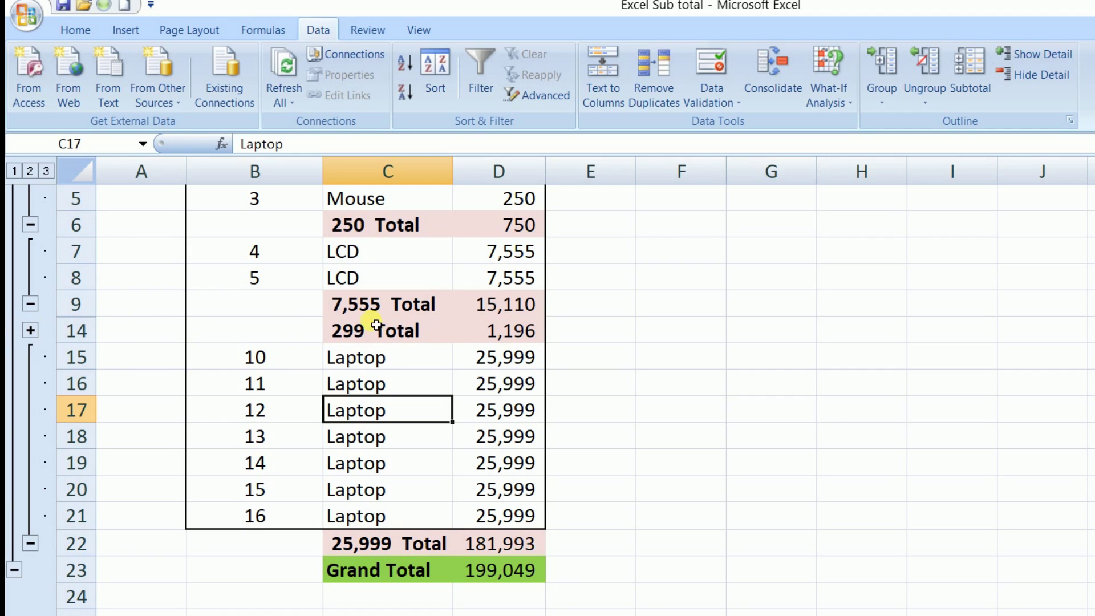
click(29, 331)
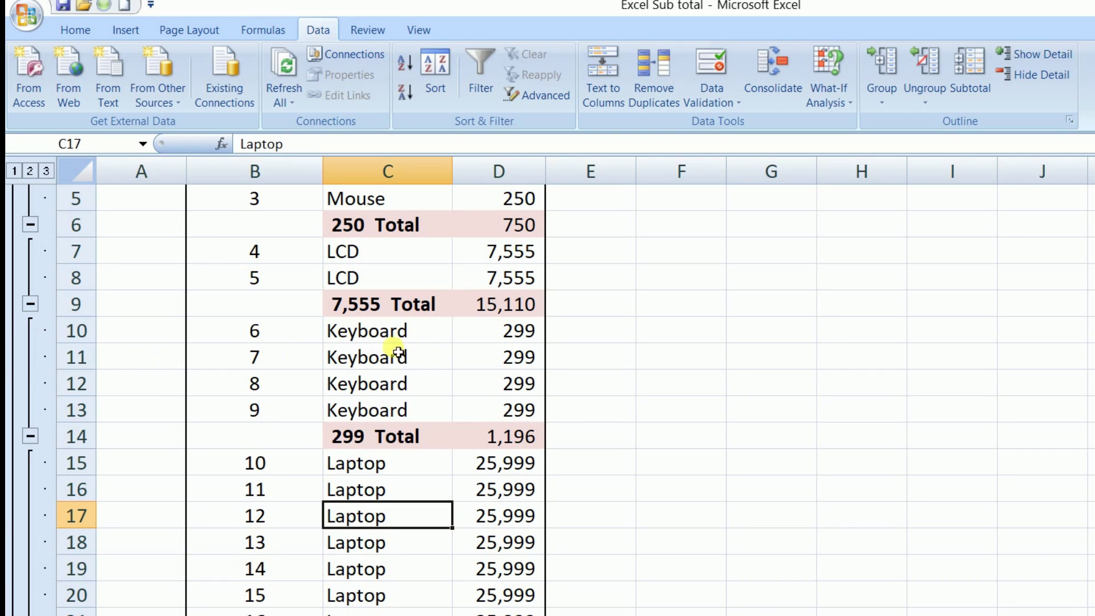
Select the Keyboard and Laptop amount cells in column D
drag(395, 341, 391, 408)
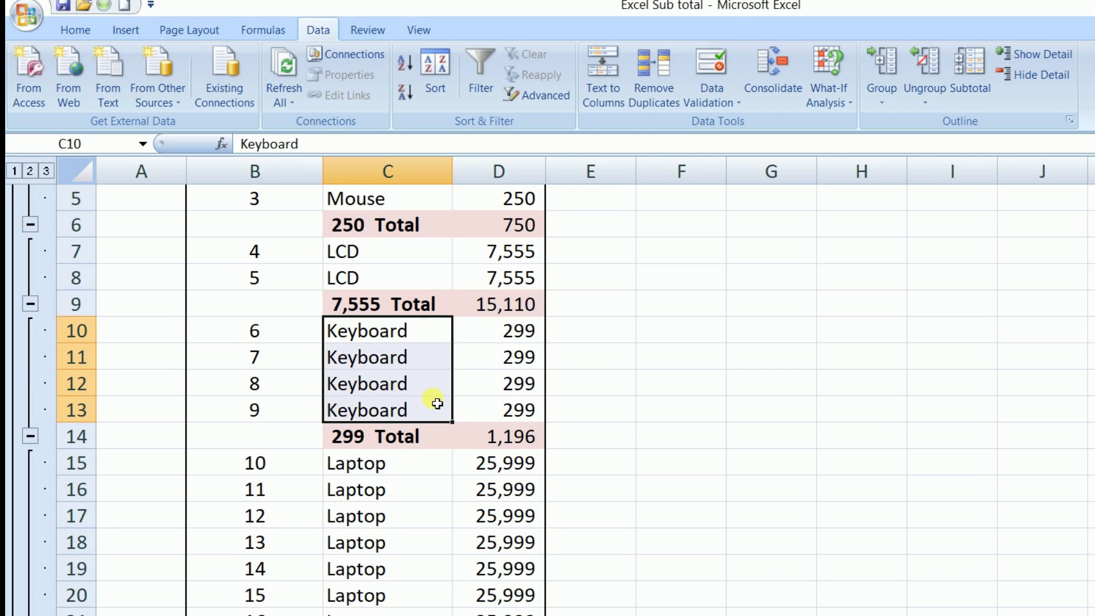
click(463, 386)
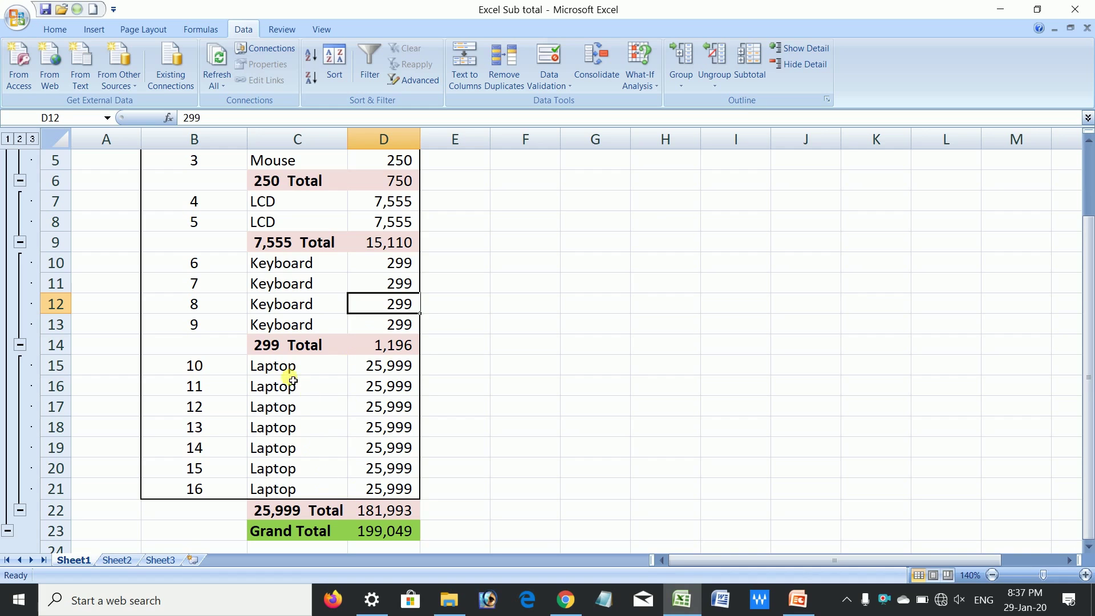
drag(388, 372, 394, 490)
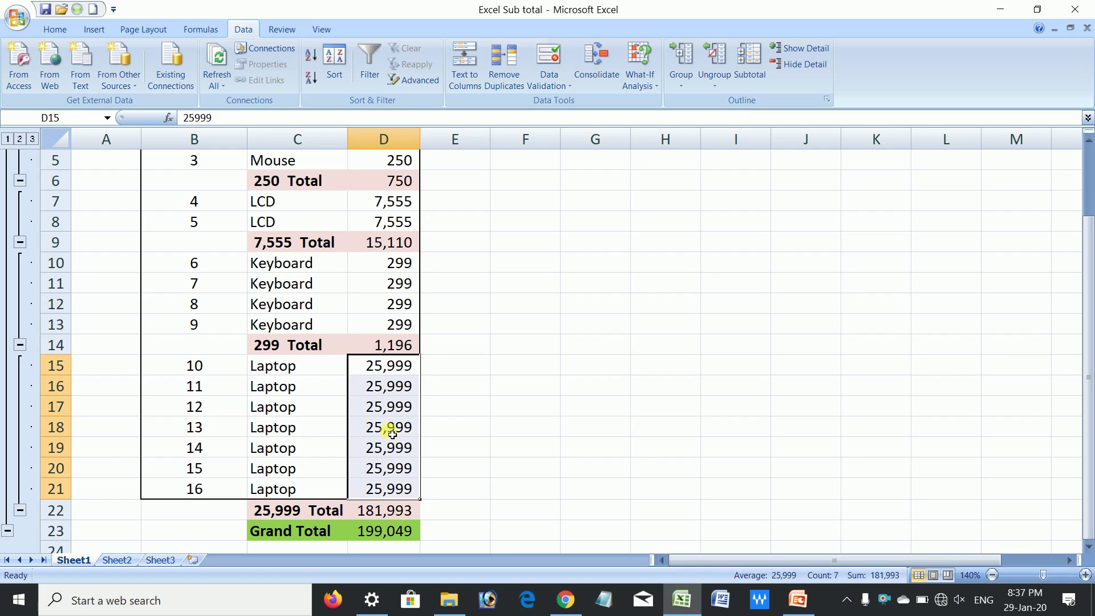
Check the SUBTOTAL formulas in D22 and D23, then go to Sheet2's plain table
click(398, 511)
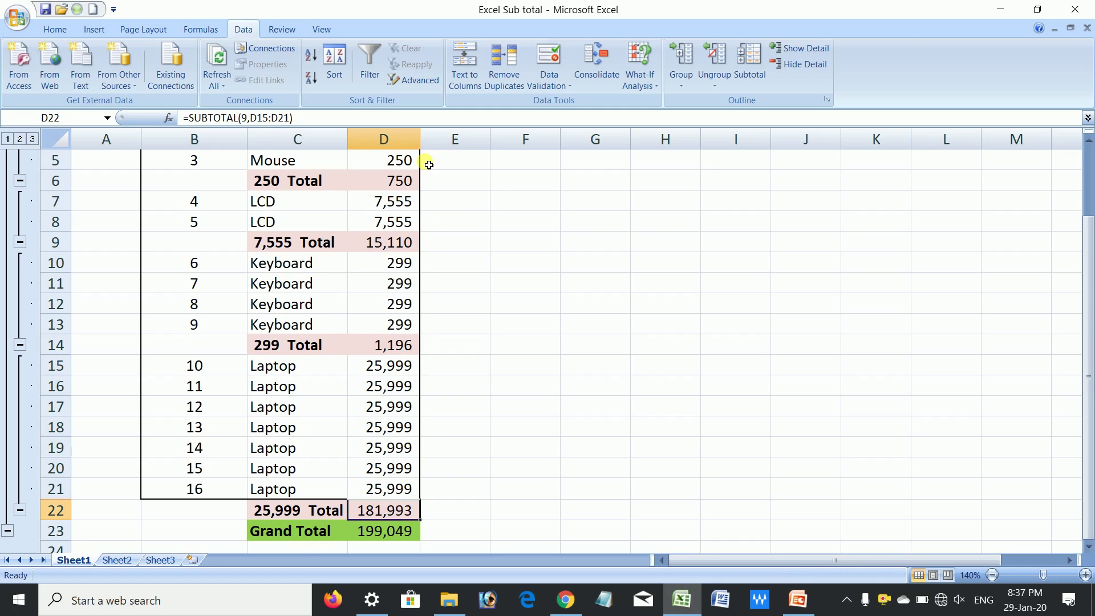
click(386, 529)
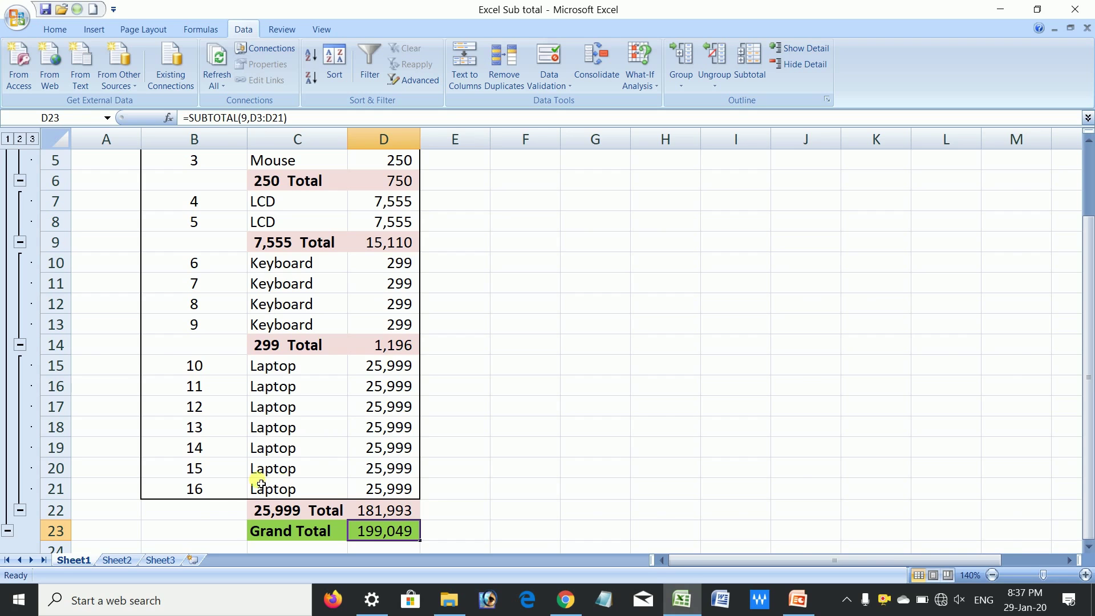
click(122, 561)
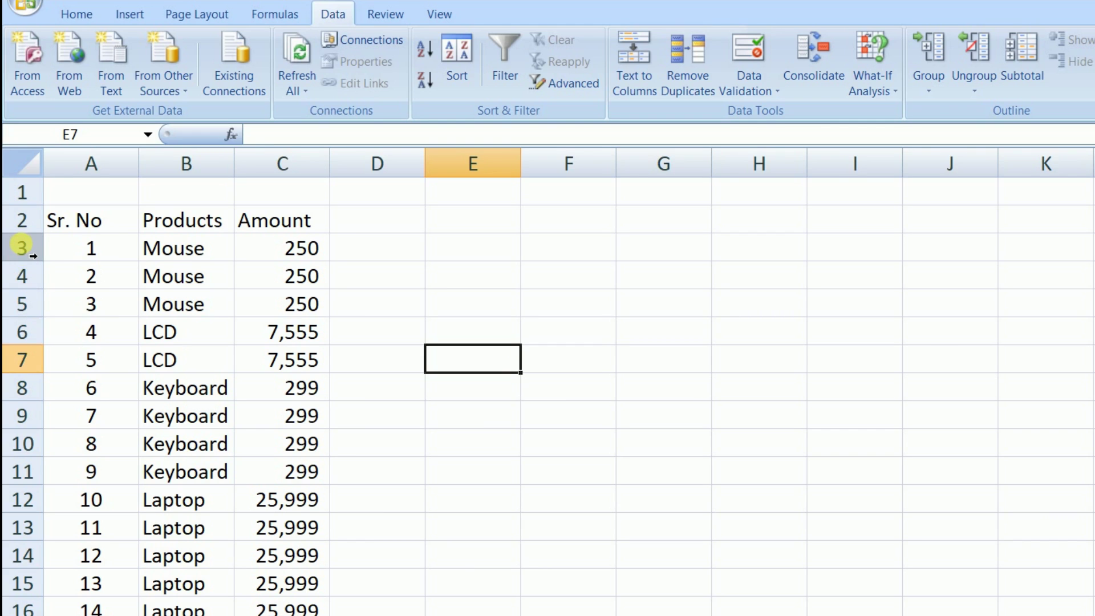
Select rows 3–5, the three Mouse rows, and group them with Data > Group
click(22, 248)
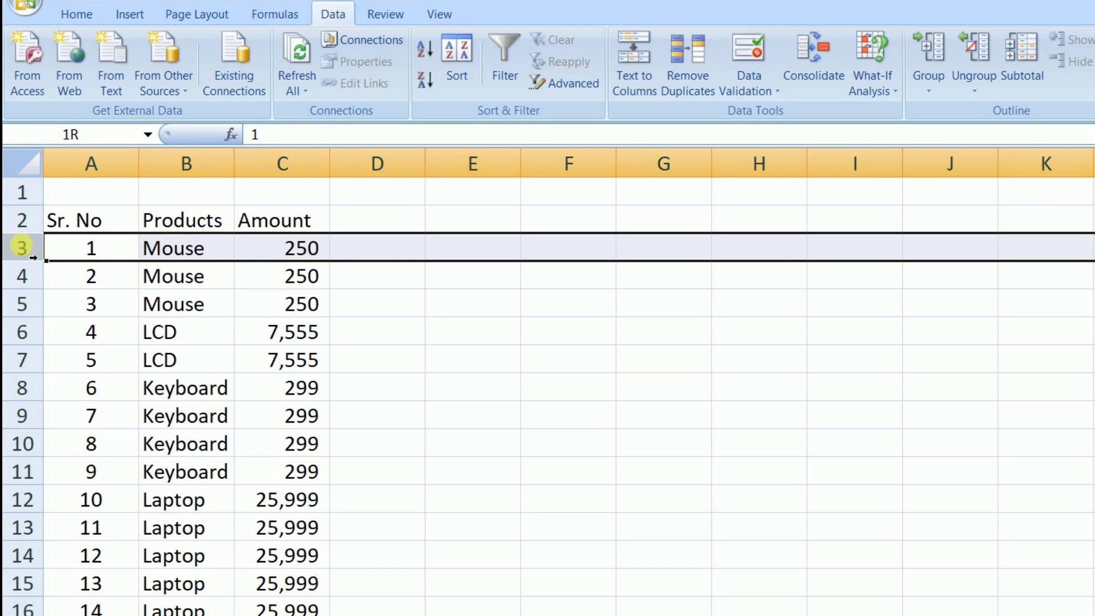
drag(23, 251, 20, 308)
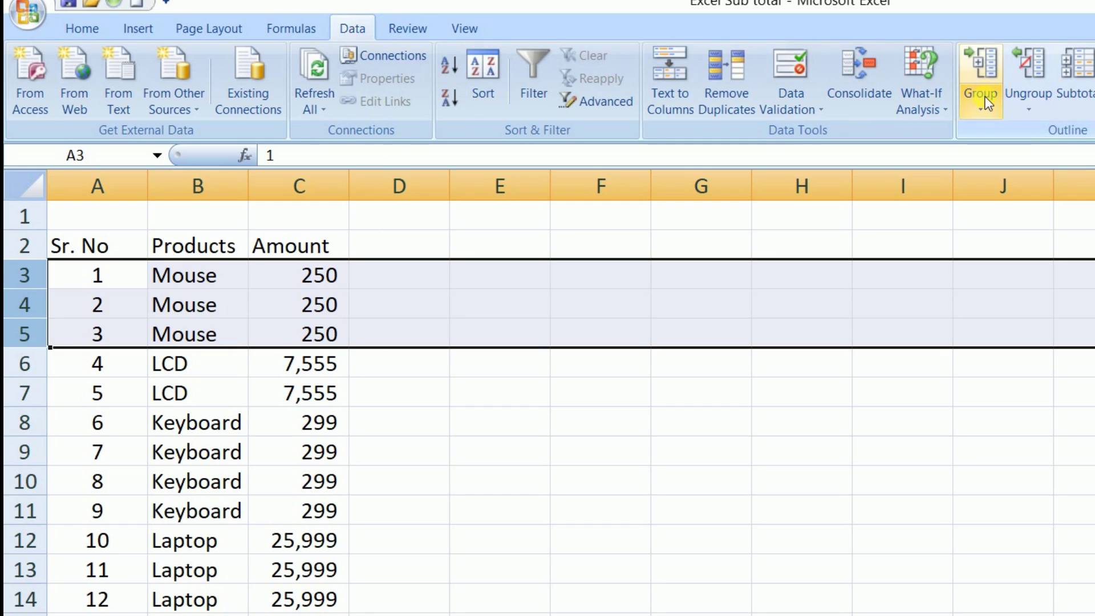
click(981, 64)
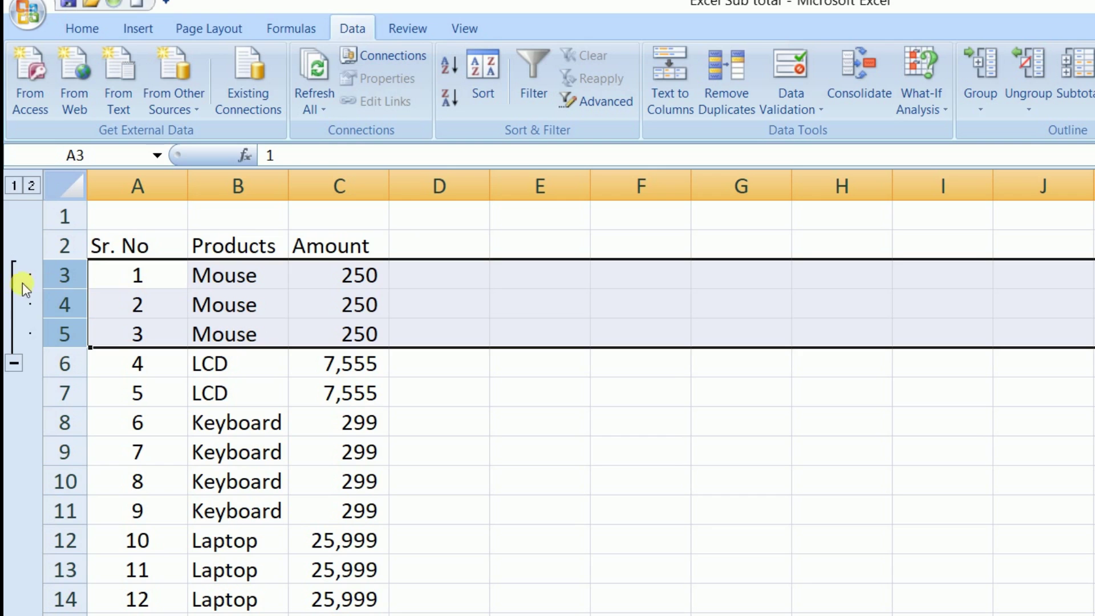
click(223, 308)
click(12, 363)
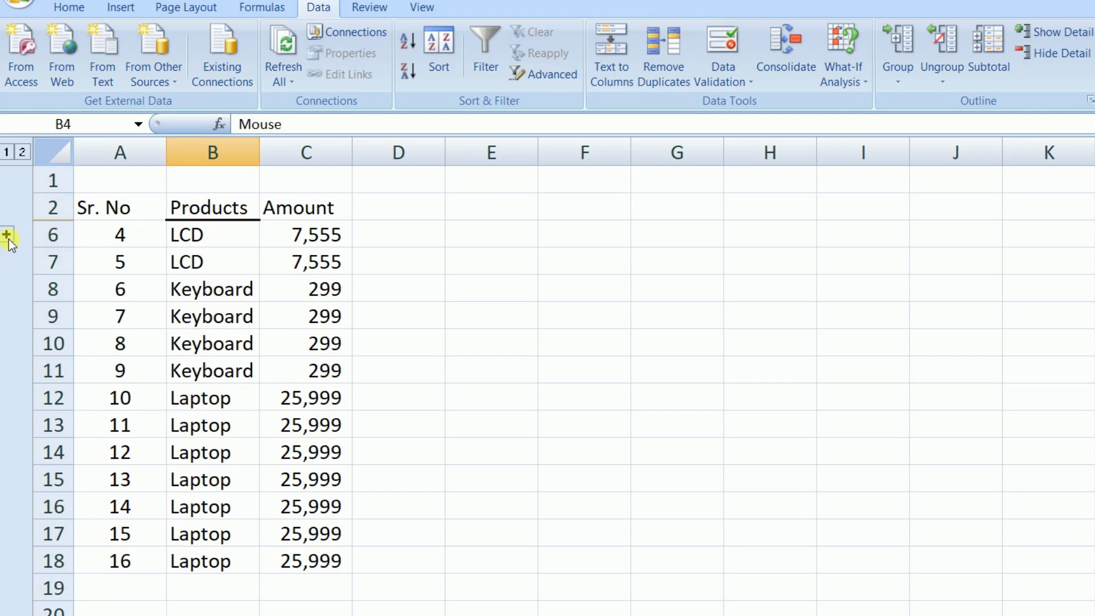
click(7, 235)
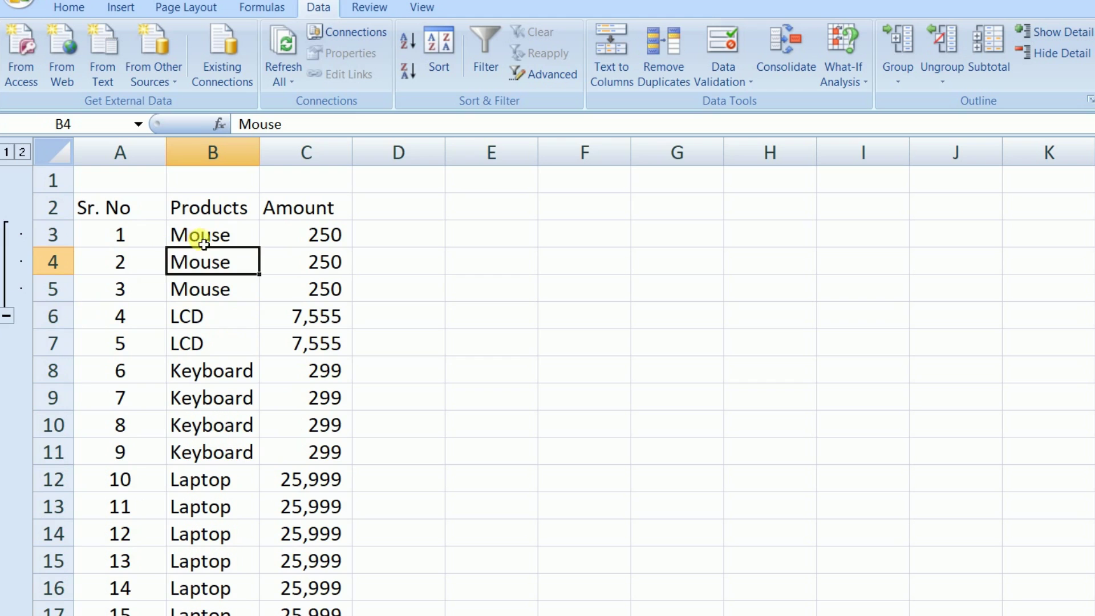
click(211, 240)
click(207, 262)
click(1064, 53)
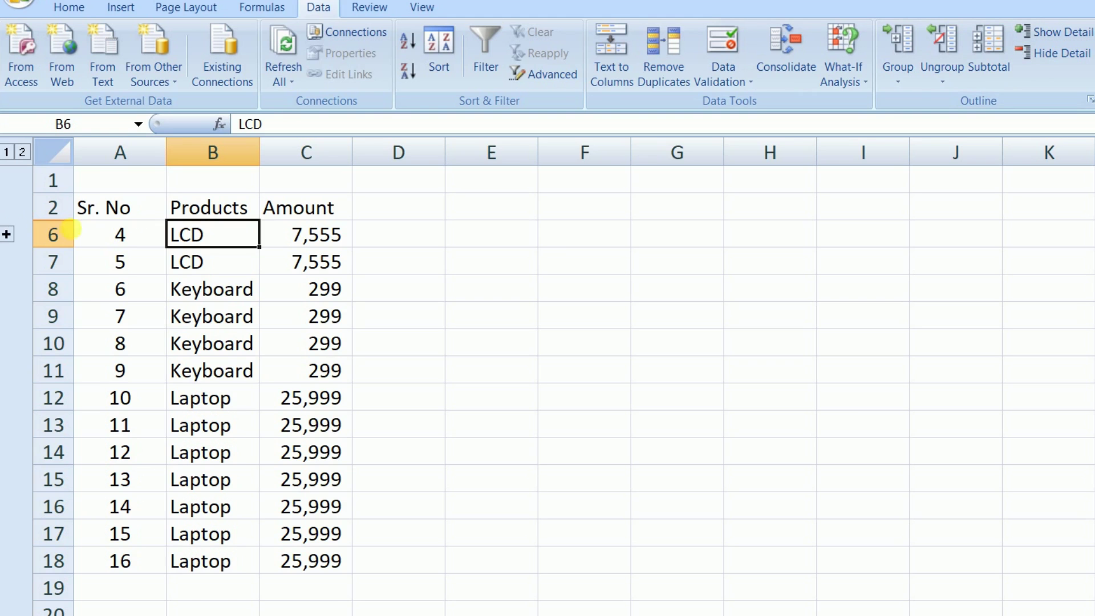
click(6, 234)
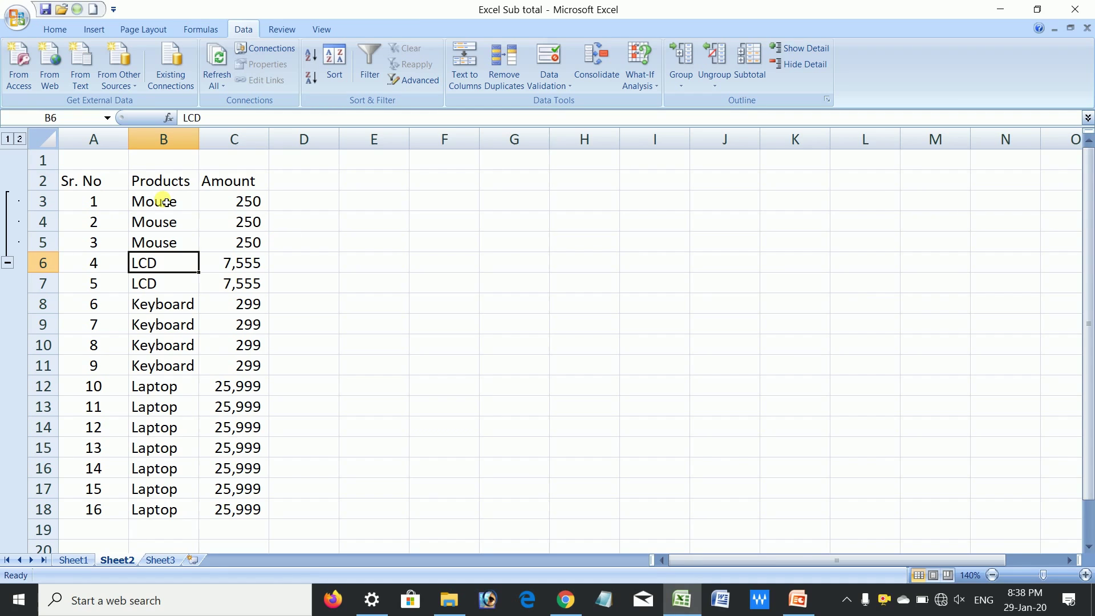
click(166, 249)
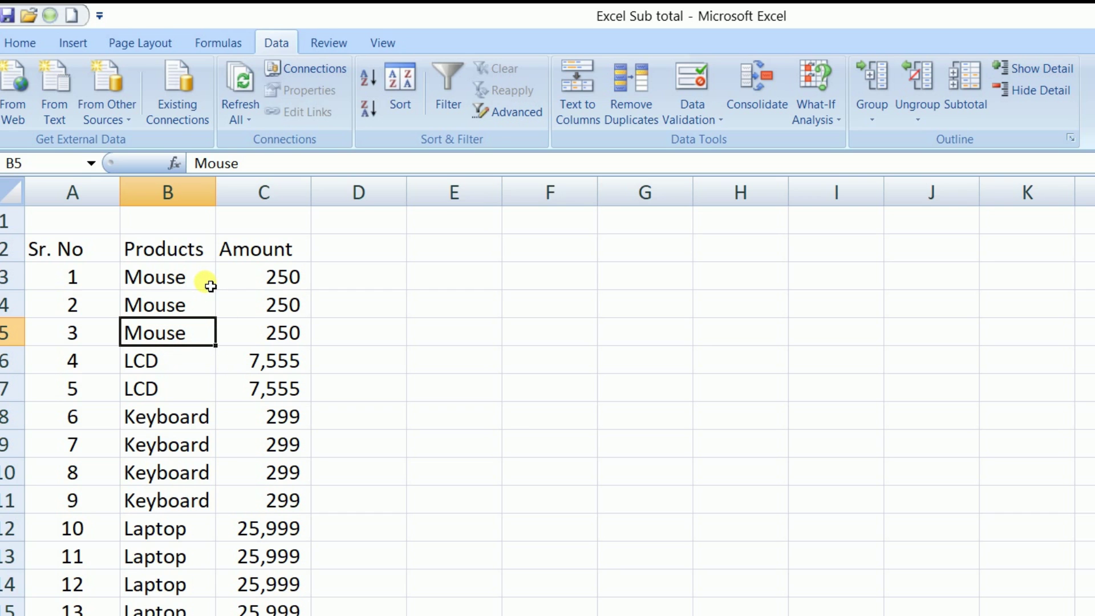
Ungroup the Mouse rows from B3 with Rows selected, then select B4:B5
click(146, 277)
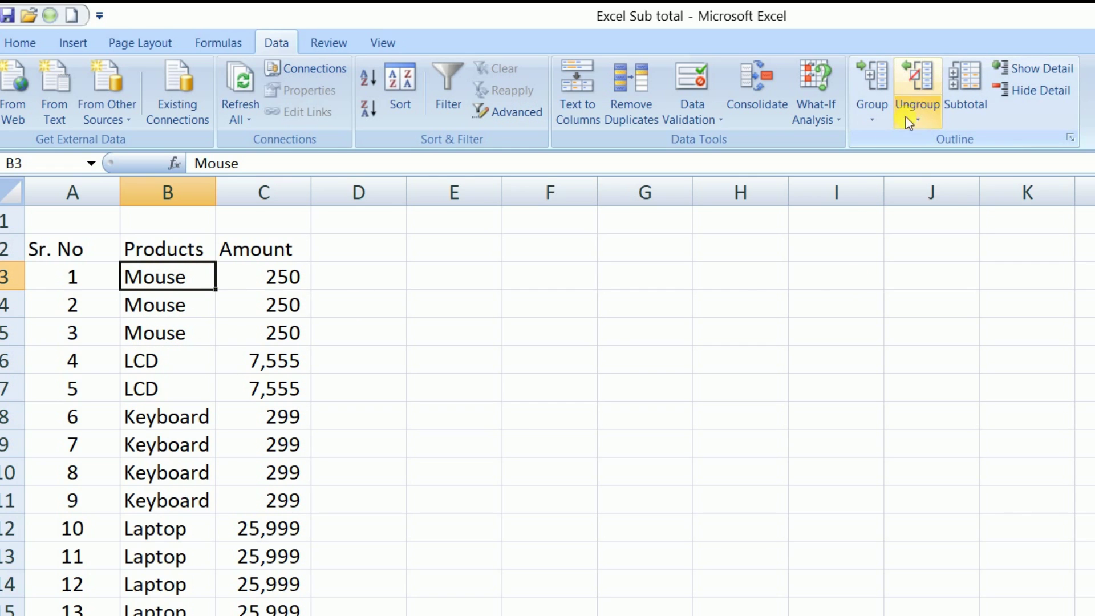
click(919, 80)
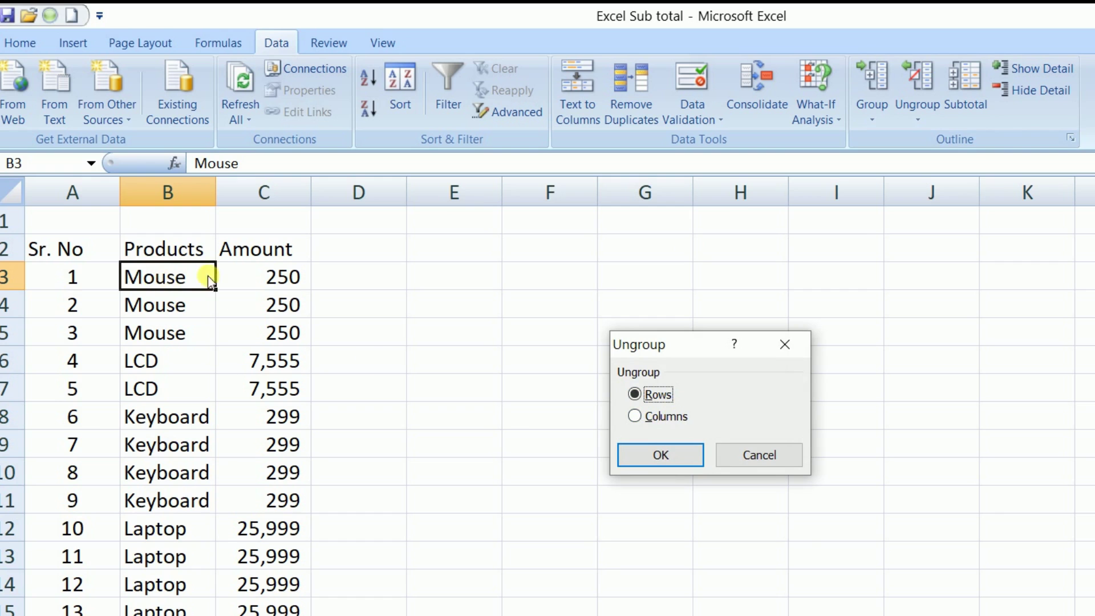
click(640, 456)
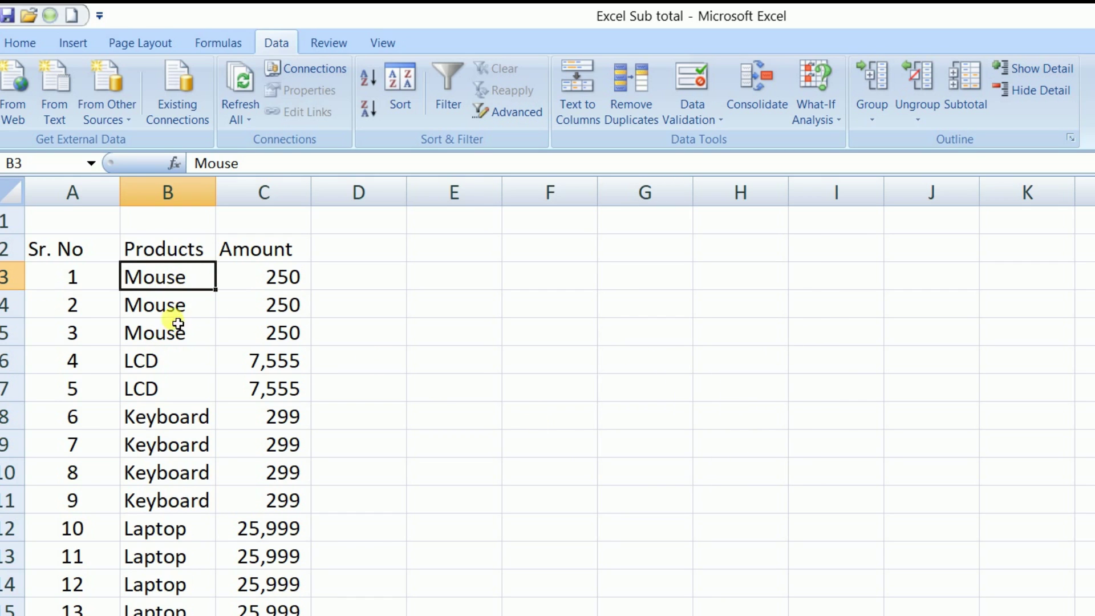
drag(171, 307, 178, 333)
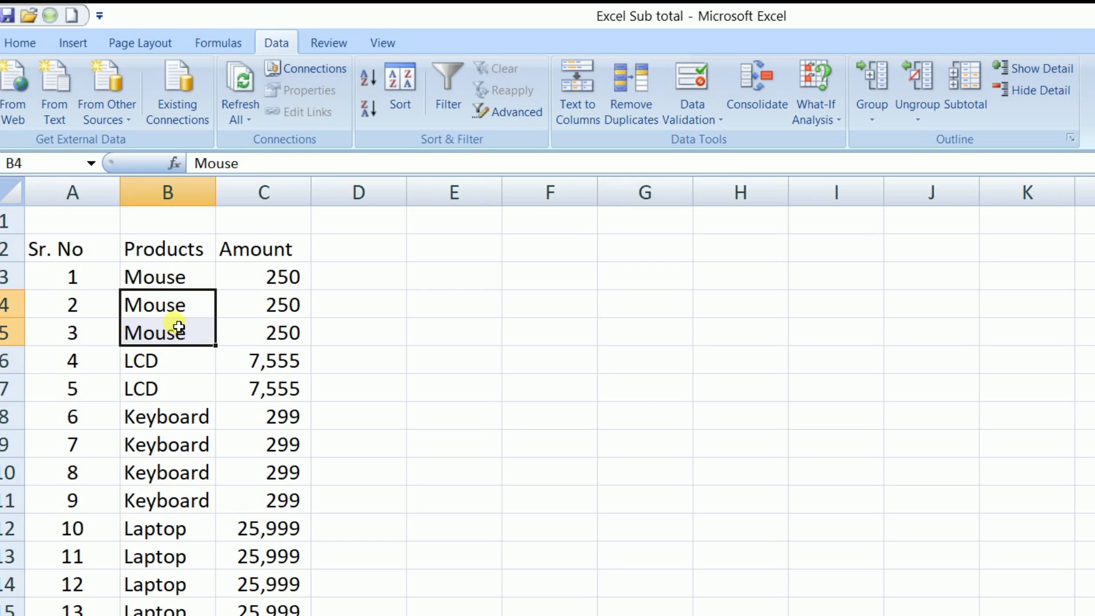
Choose Clear Outline from the Ungroup dropdown to remove the remaining row grouping
click(176, 310)
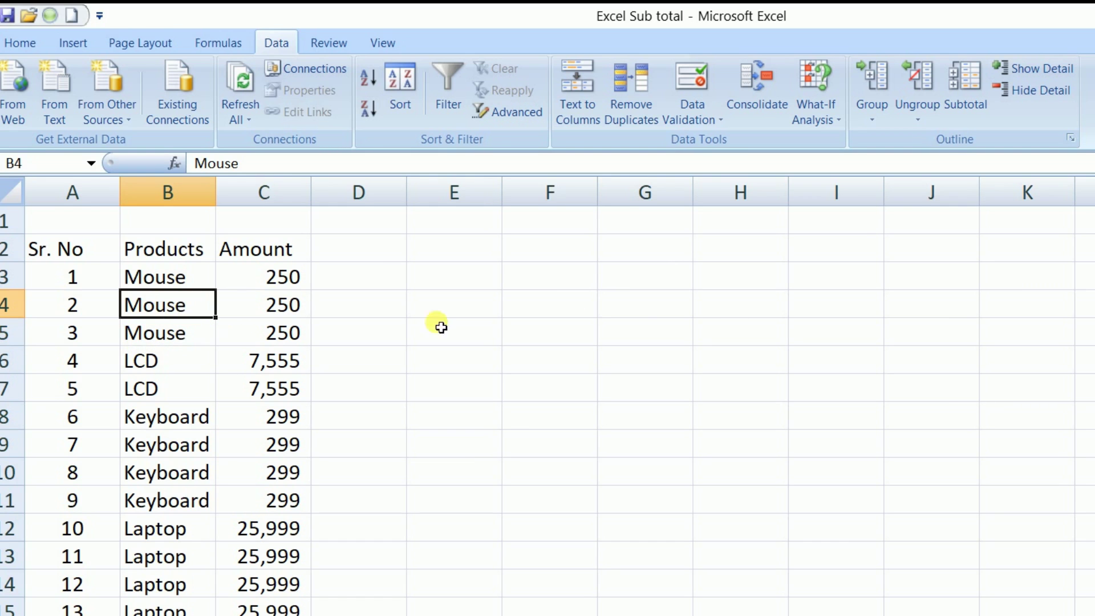
click(918, 118)
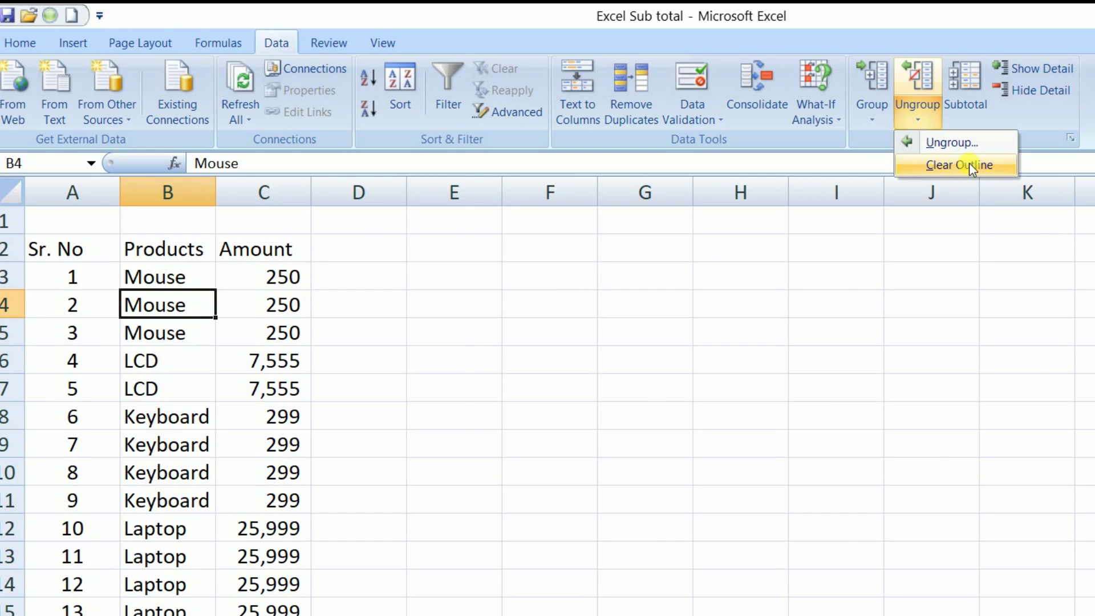
click(969, 165)
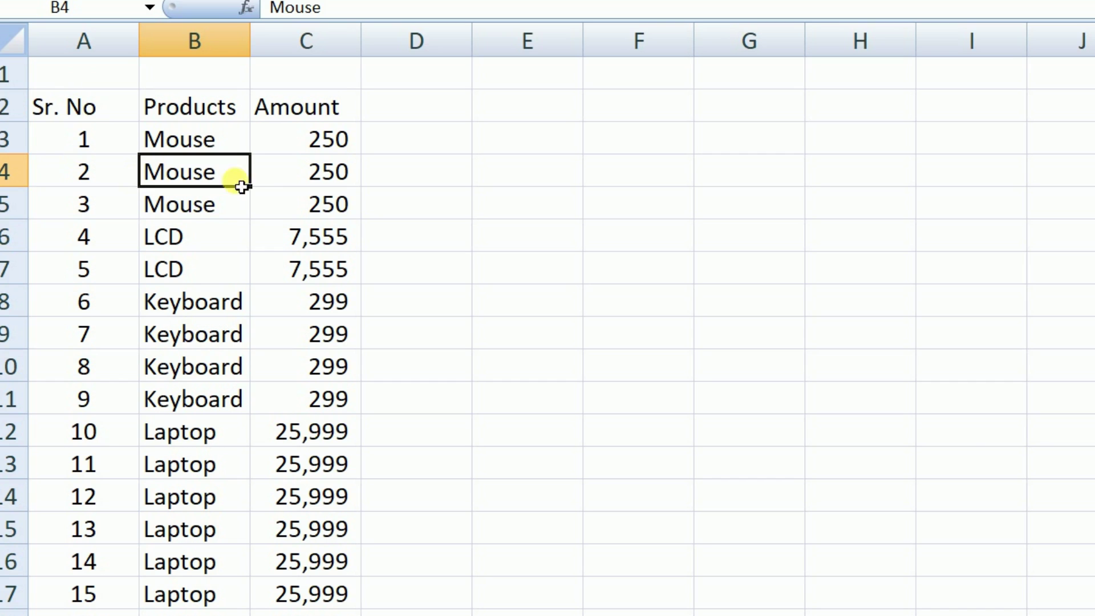
Highlight the Mouse amounts, the two LCD amounts and the four Keyboard rows
drag(314, 153, 318, 205)
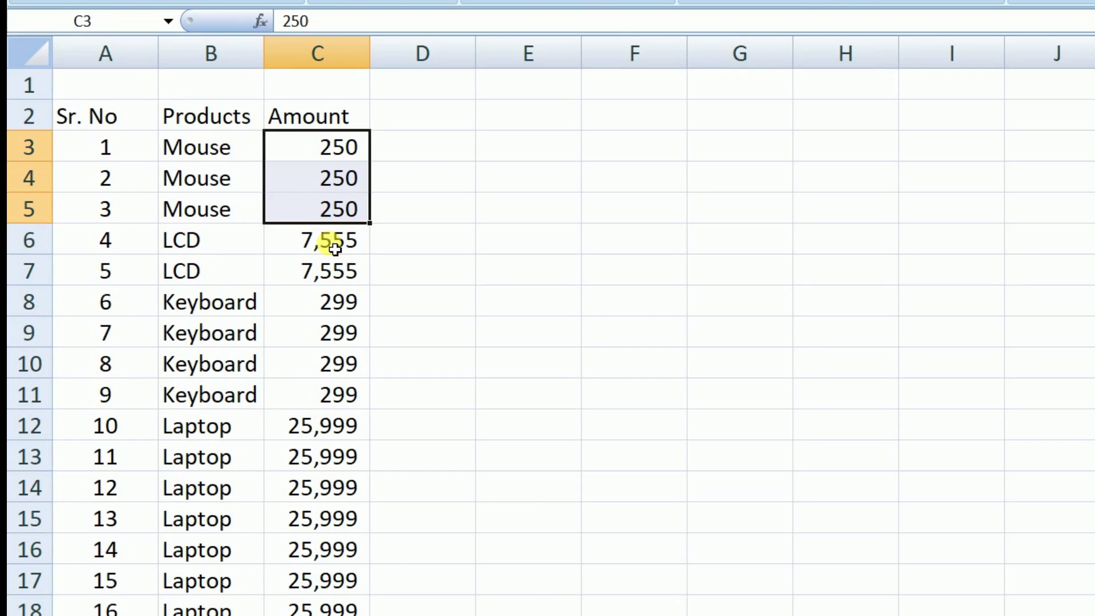
drag(334, 247, 334, 272)
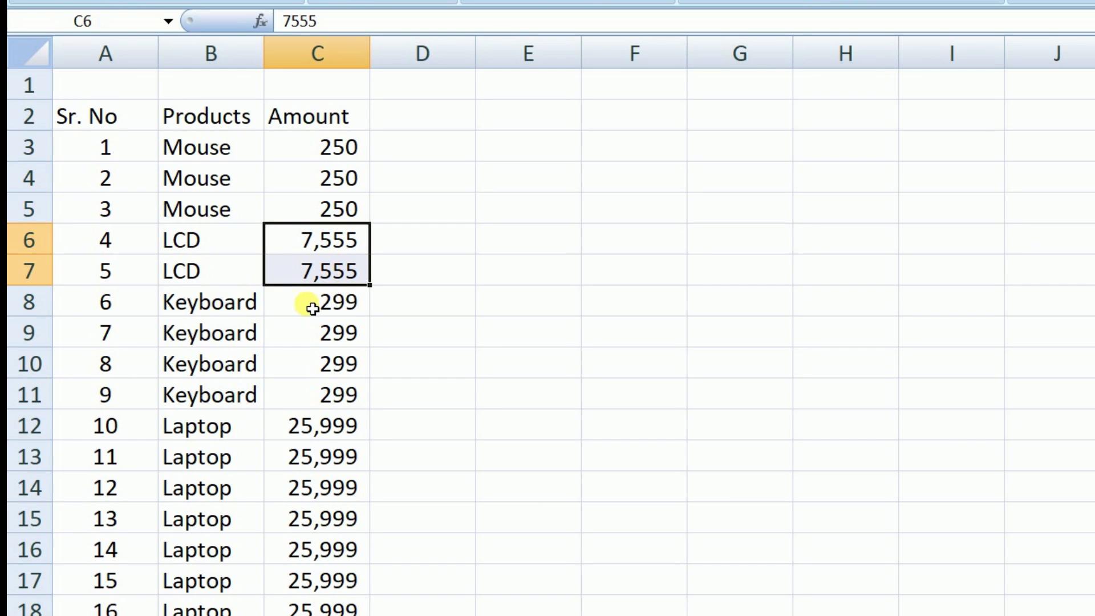
drag(215, 306, 322, 396)
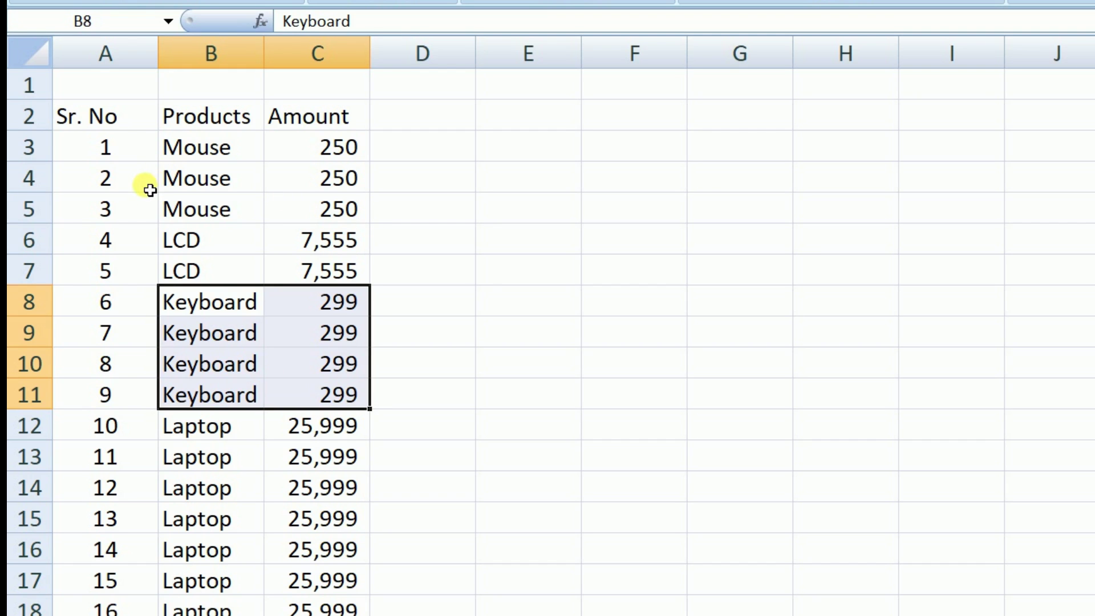
Select the entire table from the Sr. No header down through the product rows
click(140, 178)
click(215, 236)
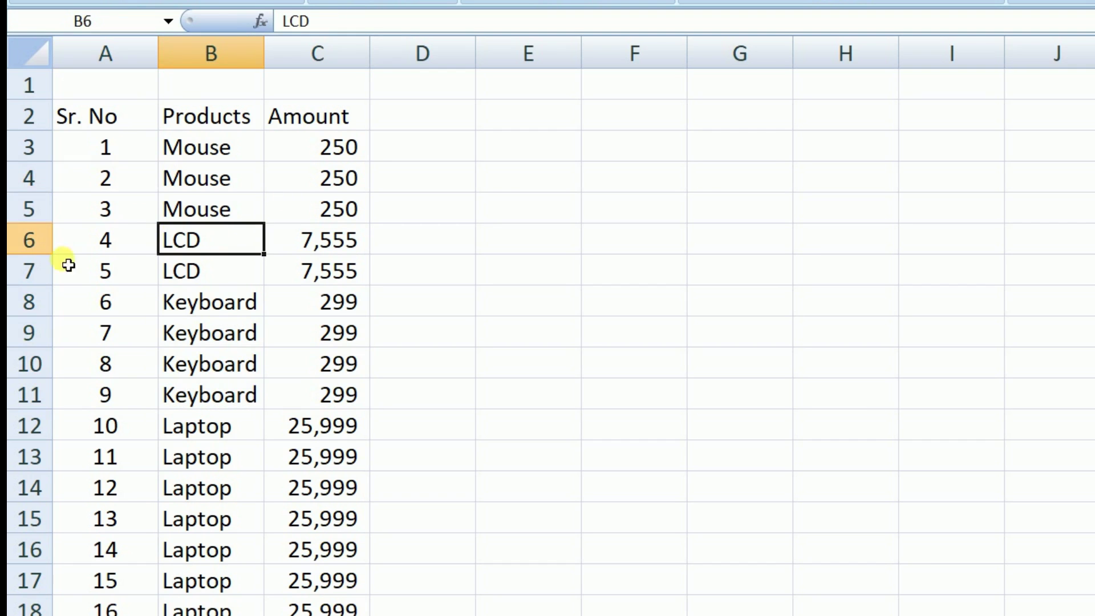
drag(86, 115, 354, 579)
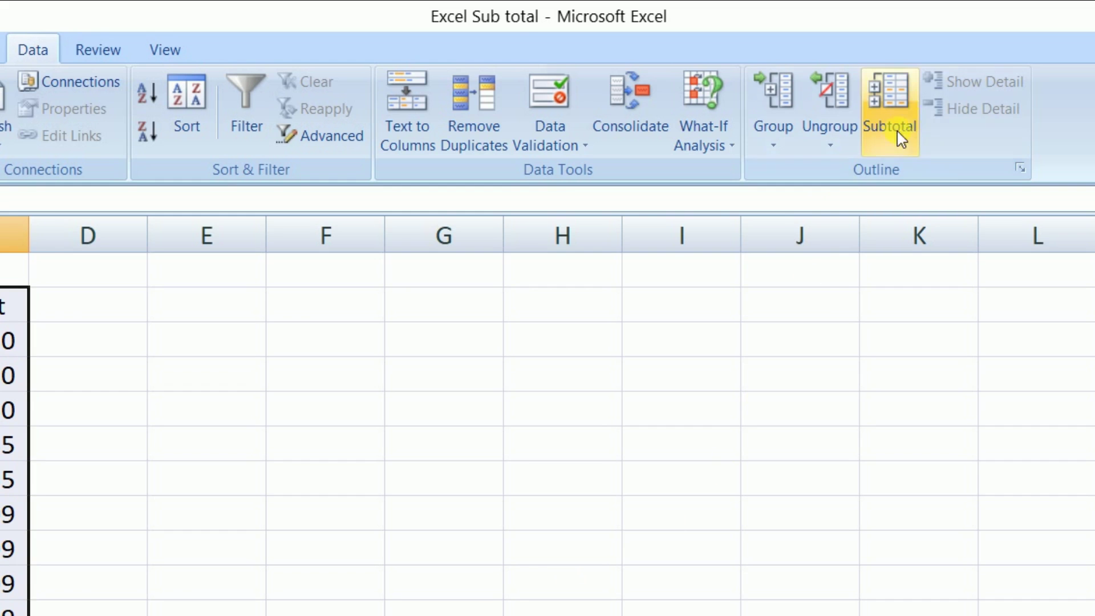
In the Subtotal dialog, sum Amount at each change in Amount
click(904, 98)
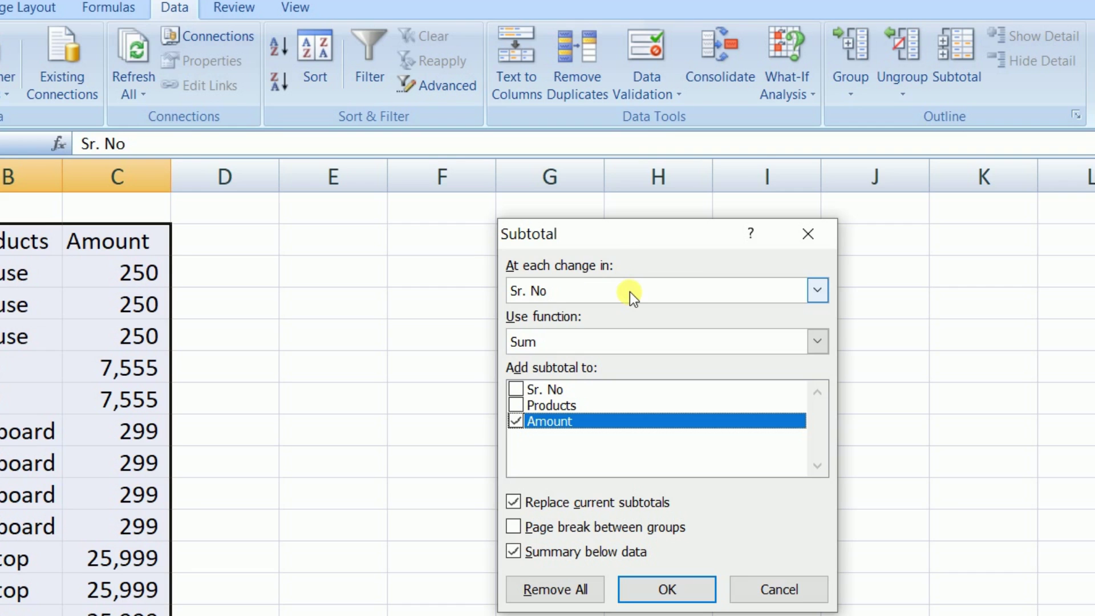
click(820, 289)
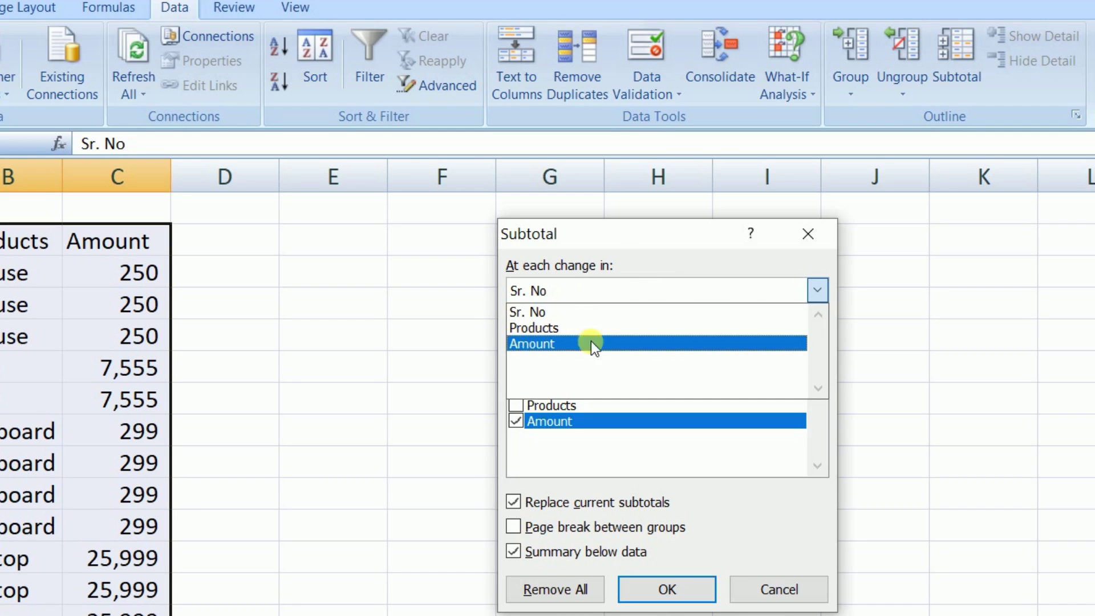
click(534, 345)
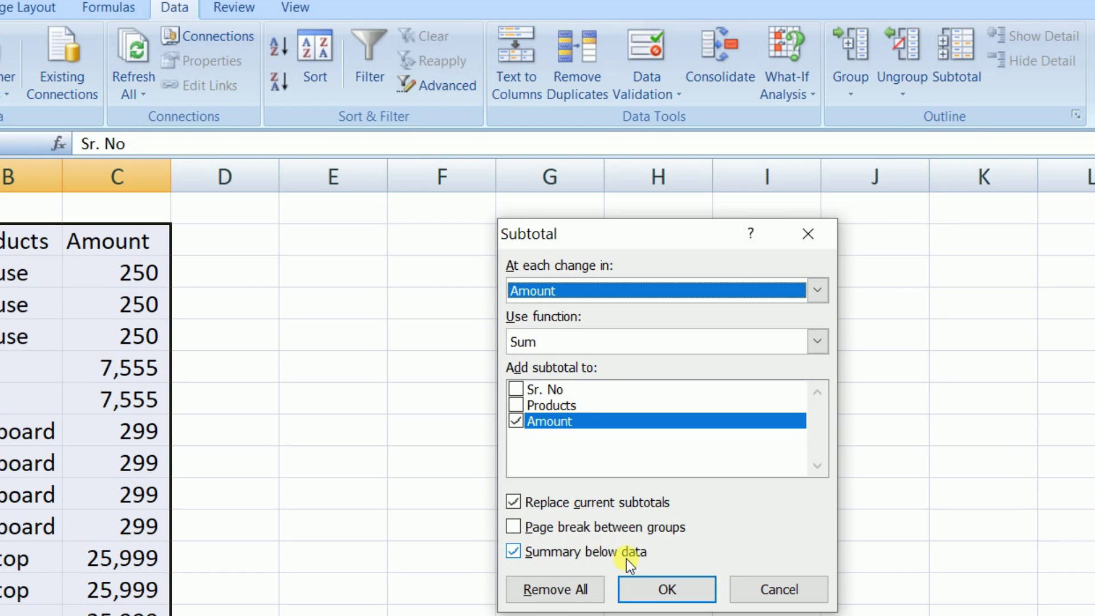
click(664, 588)
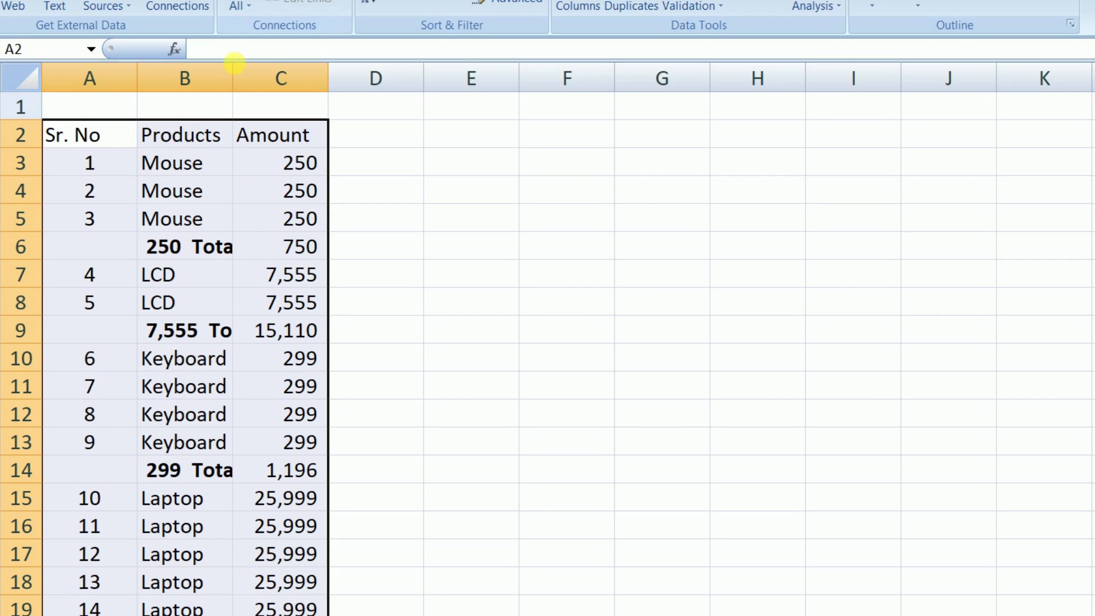
Widen column B so the 250 Total, 7,555 Total and 299 Total labels fit
drag(242, 80, 280, 79)
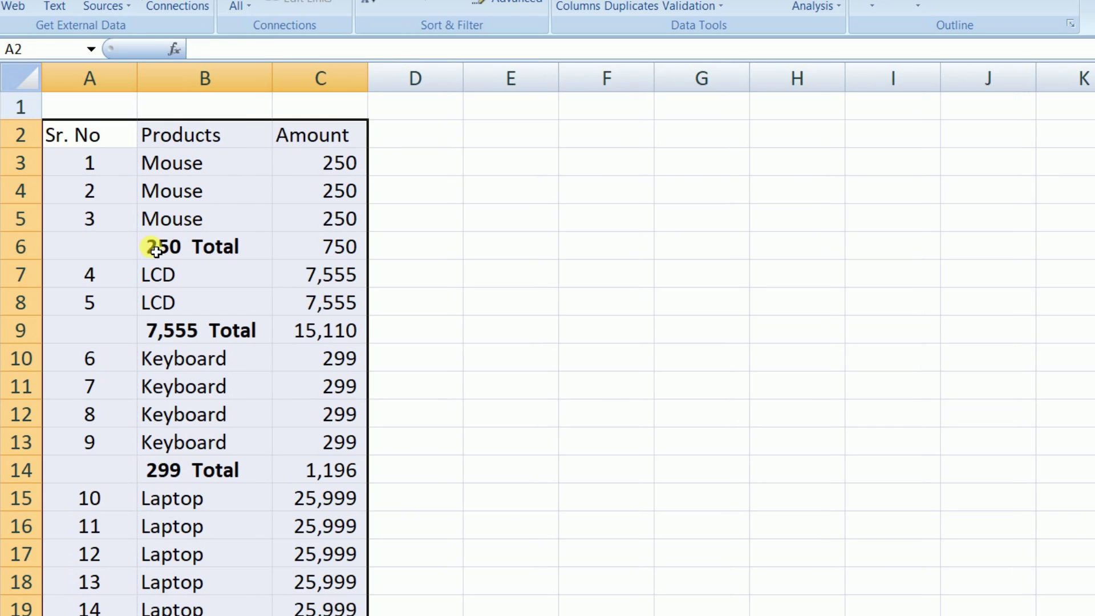
drag(173, 251, 316, 251)
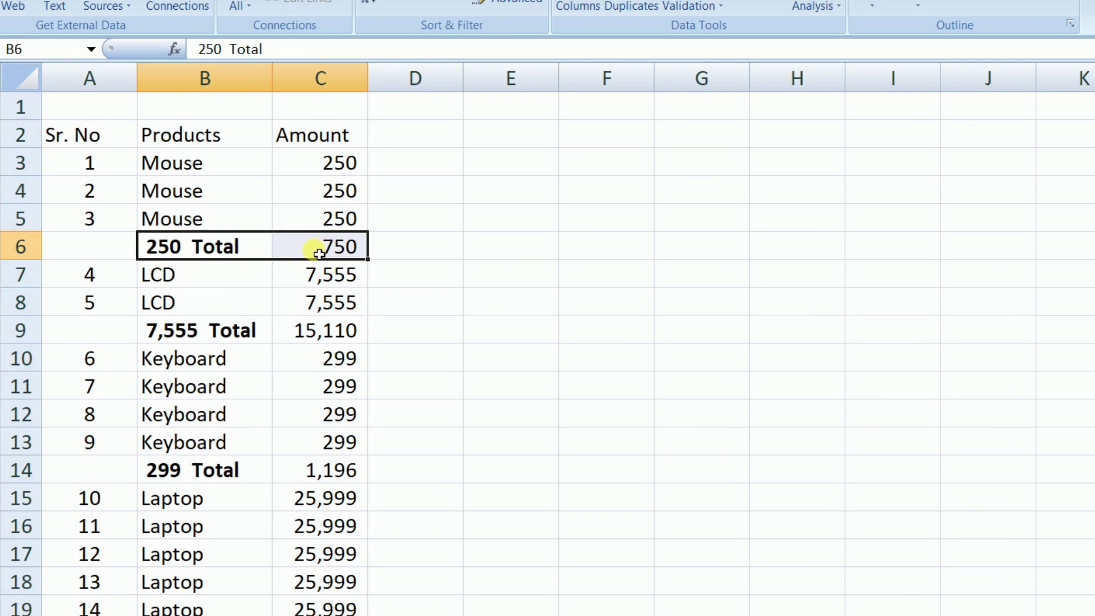
drag(178, 328, 317, 336)
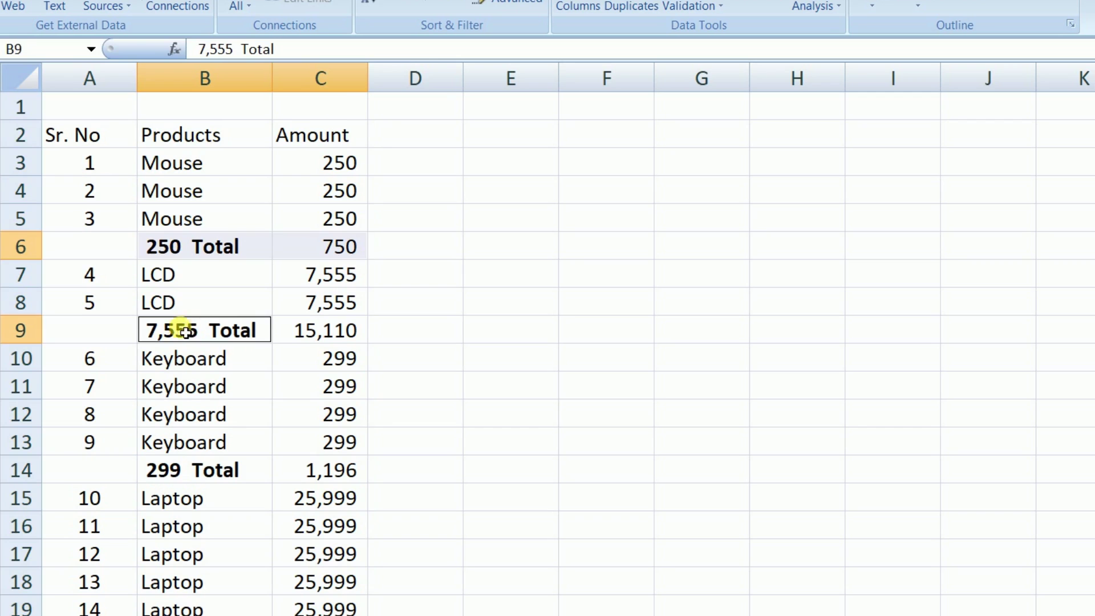
mouse_move(188, 468)
mouse_down()
mouse_move(286, 477)
mouse_move(320, 464)
mouse_up()
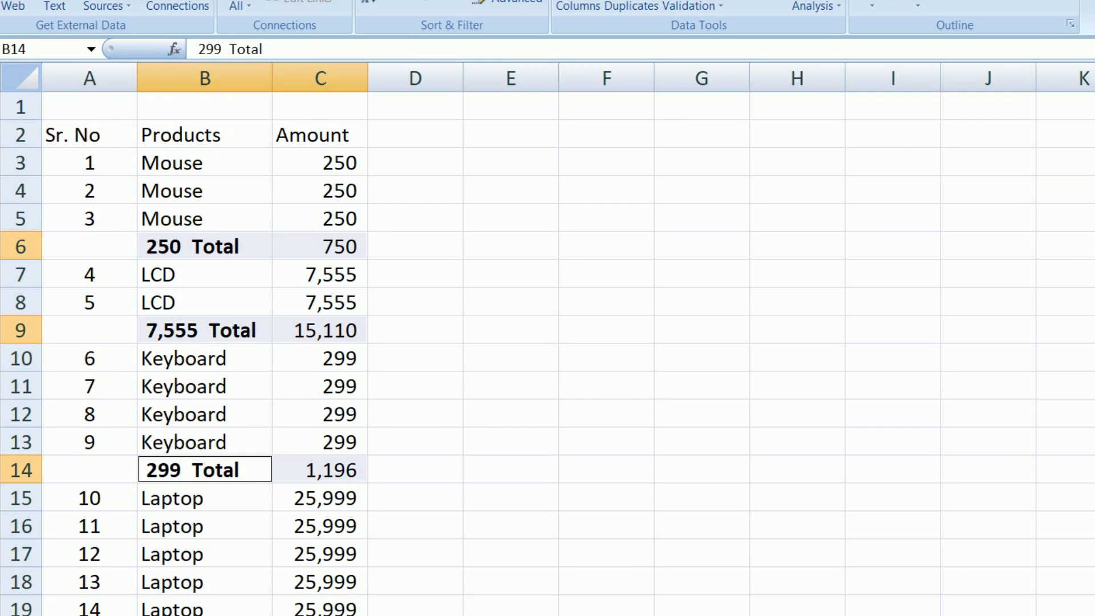
scroll(182, 353, down, 3)
scroll(183, 353, down, 1)
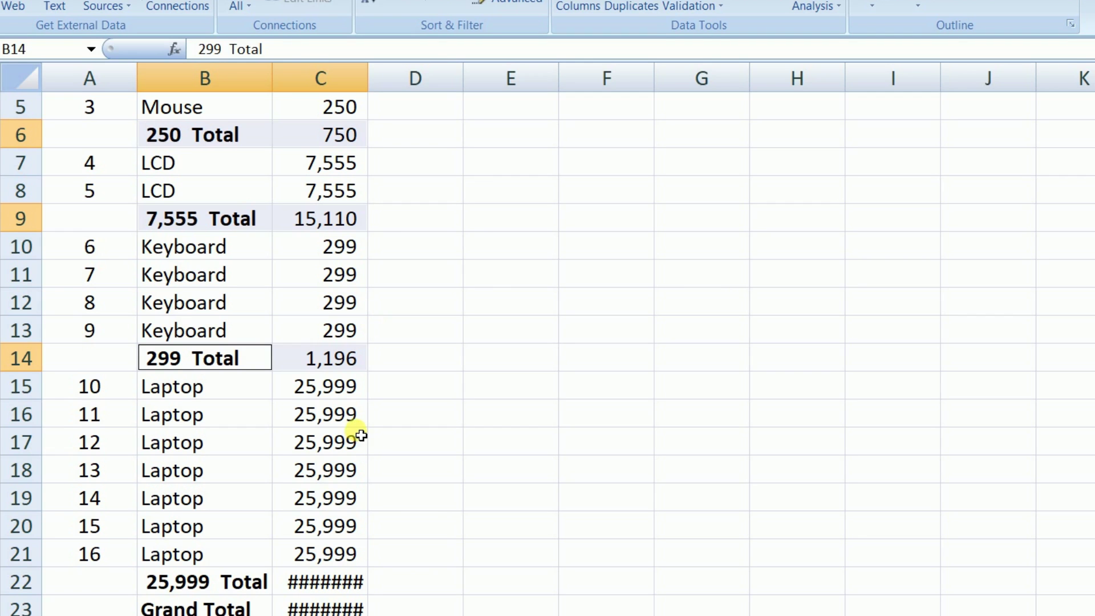
Widen column C for the large totals and bold the Grand Total 199,049
drag(368, 78, 393, 80)
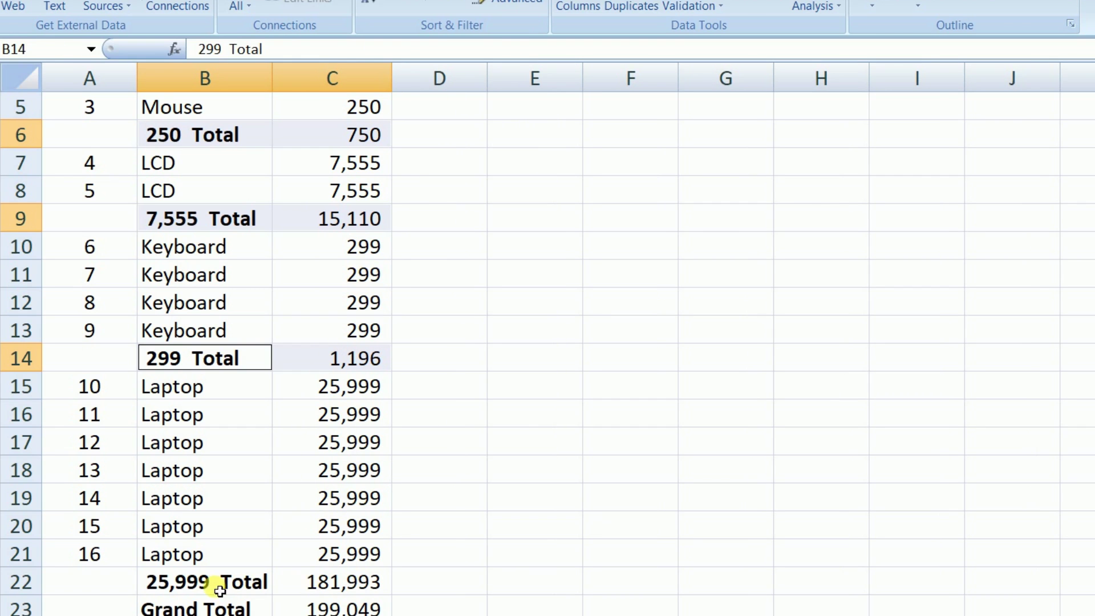
drag(220, 585, 342, 589)
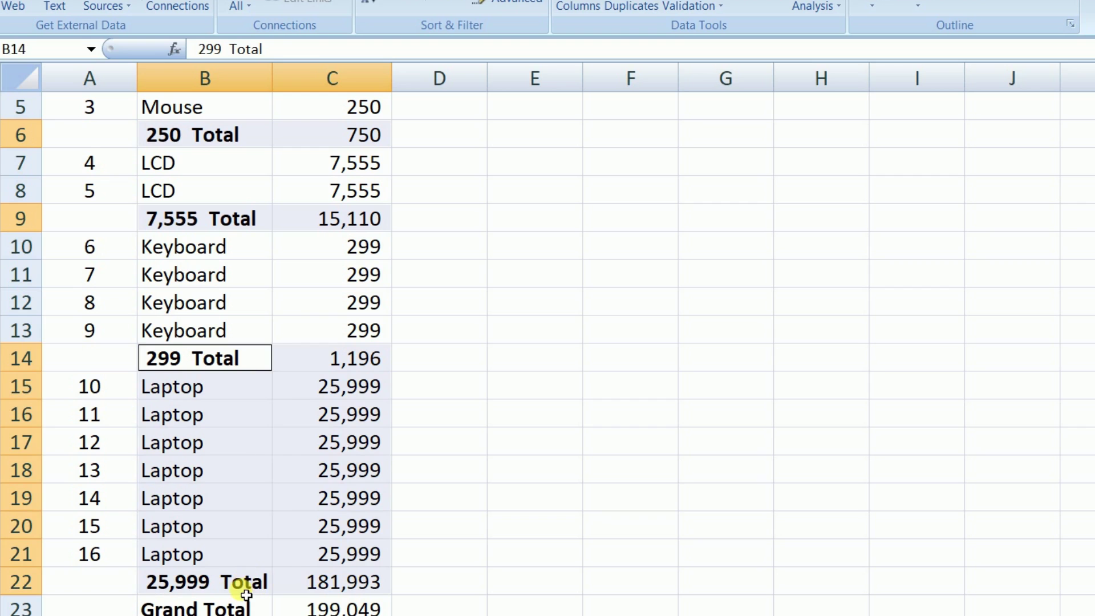
click(246, 592)
click(305, 591)
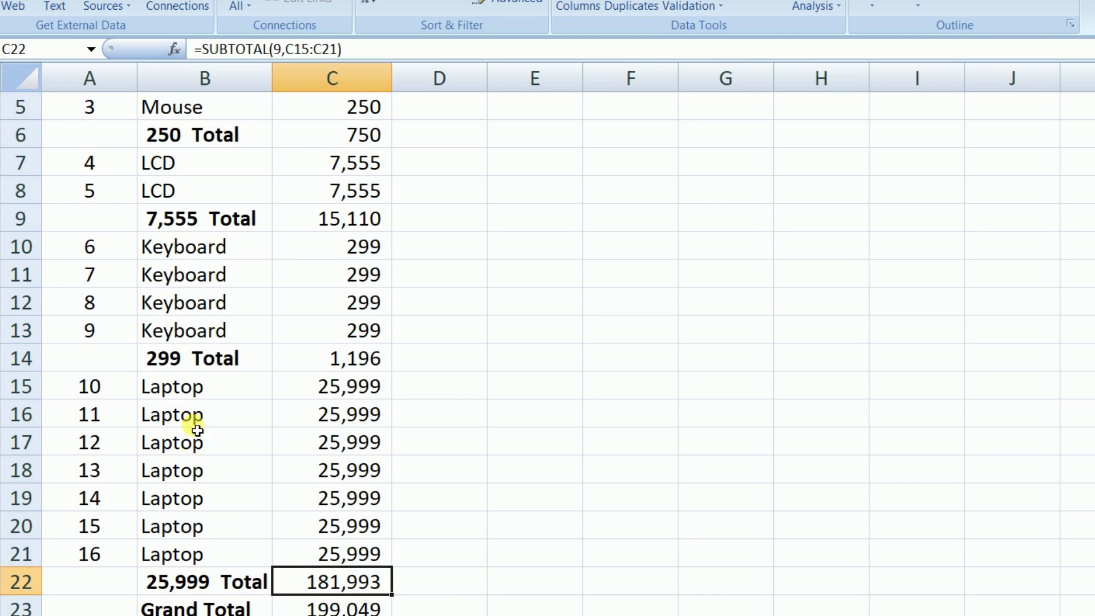
click(324, 608)
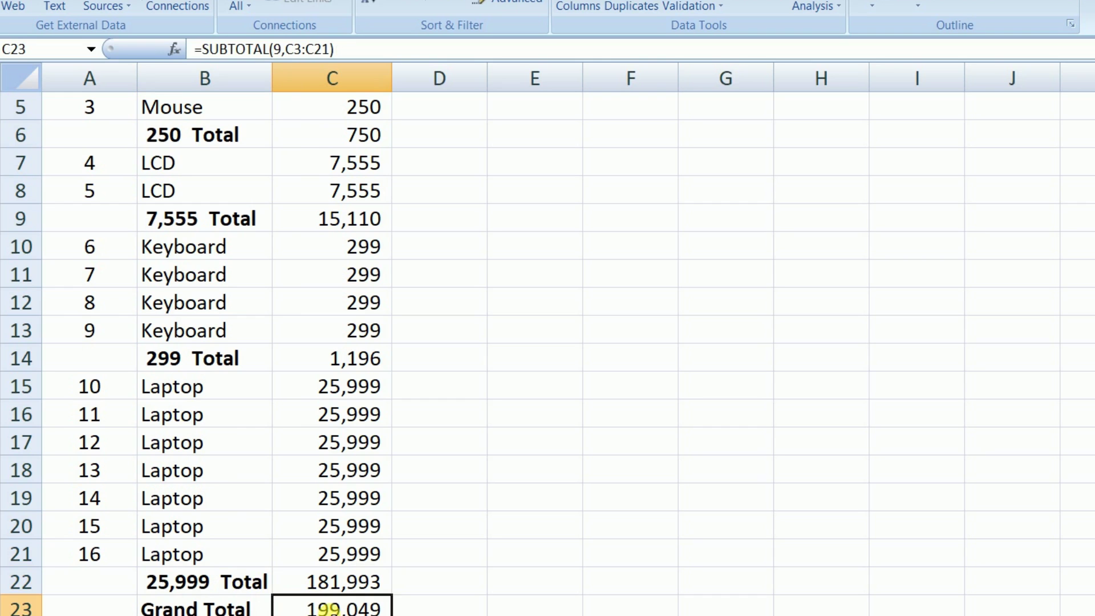
key(ctrl+b)
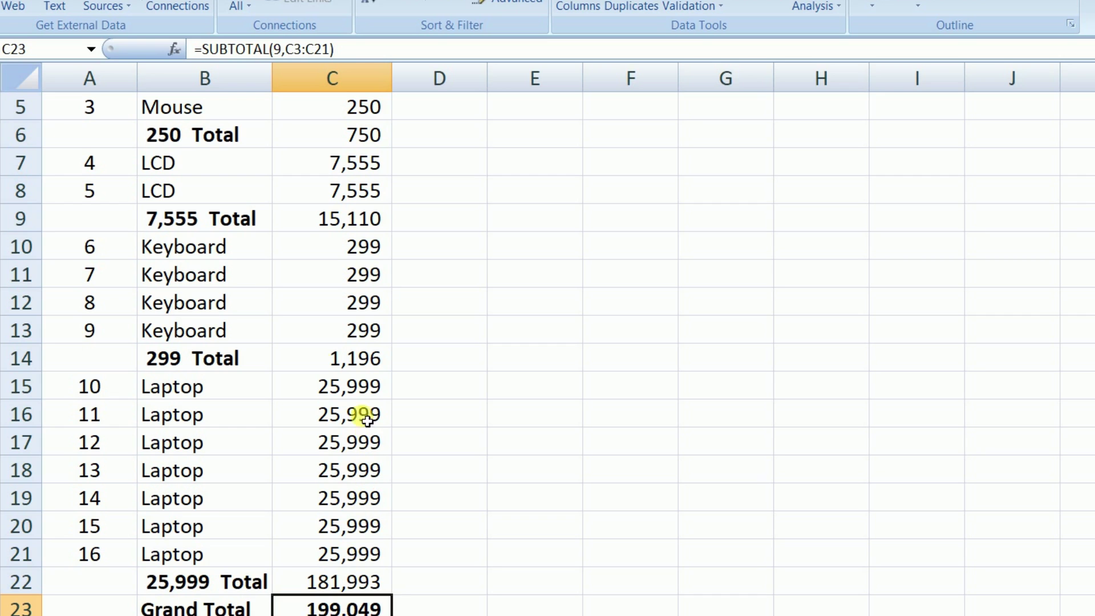
Highlight the Keyboard rows, then pick a single Keyboard product cell
drag(159, 246, 376, 332)
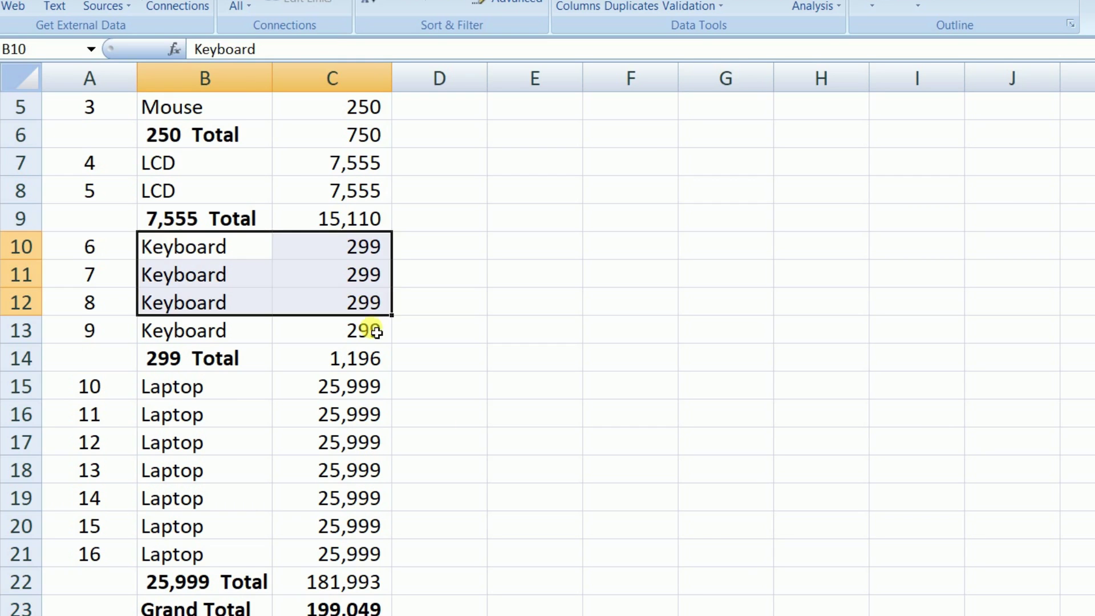
click(454, 419)
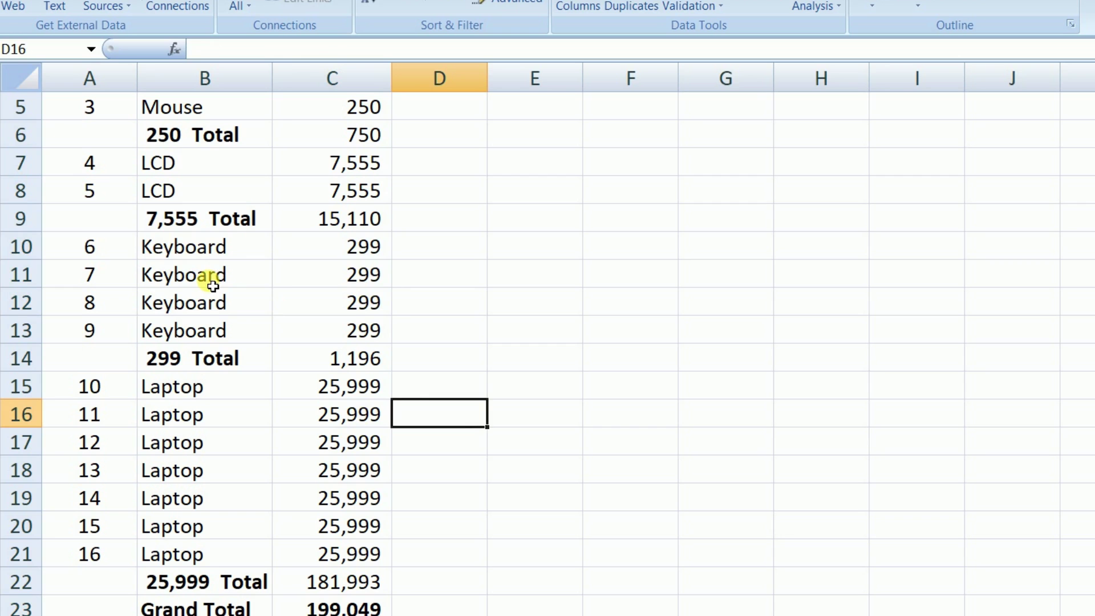
click(177, 278)
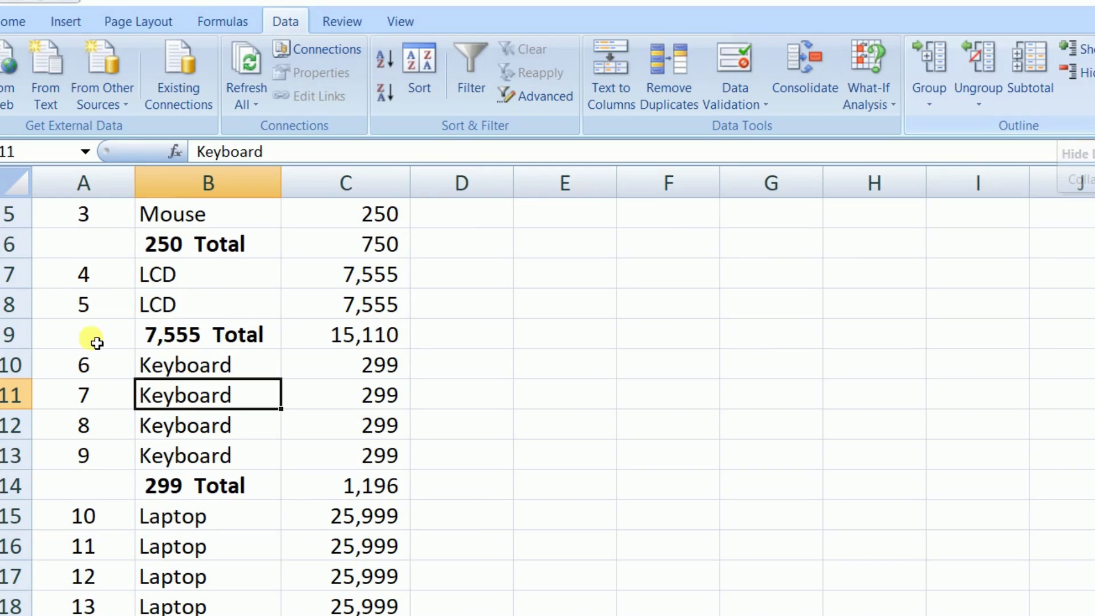
Collapse and re-expand the Keyboard group, then select the whole subtotalled table
click(1072, 72)
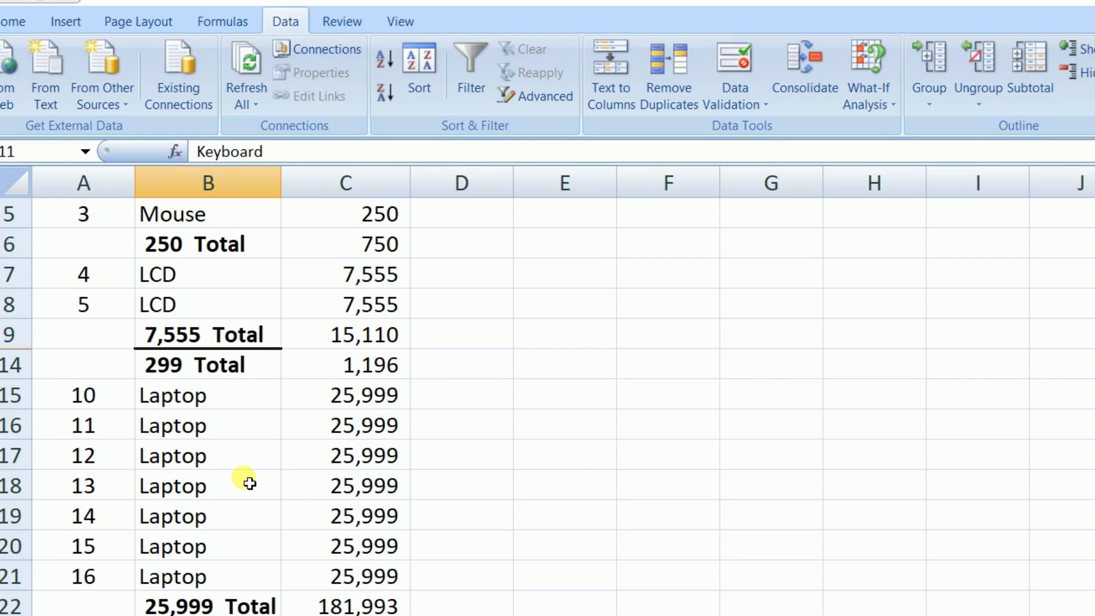
key(ctrl+shift+9)
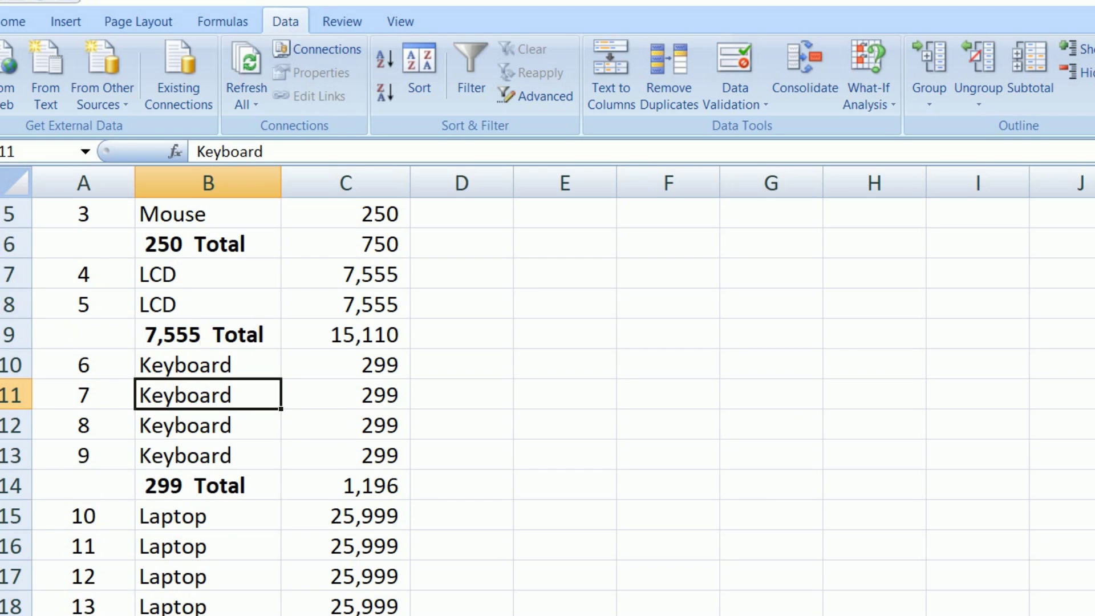
scroll(26, 311, up, 2)
drag(73, 248, 365, 614)
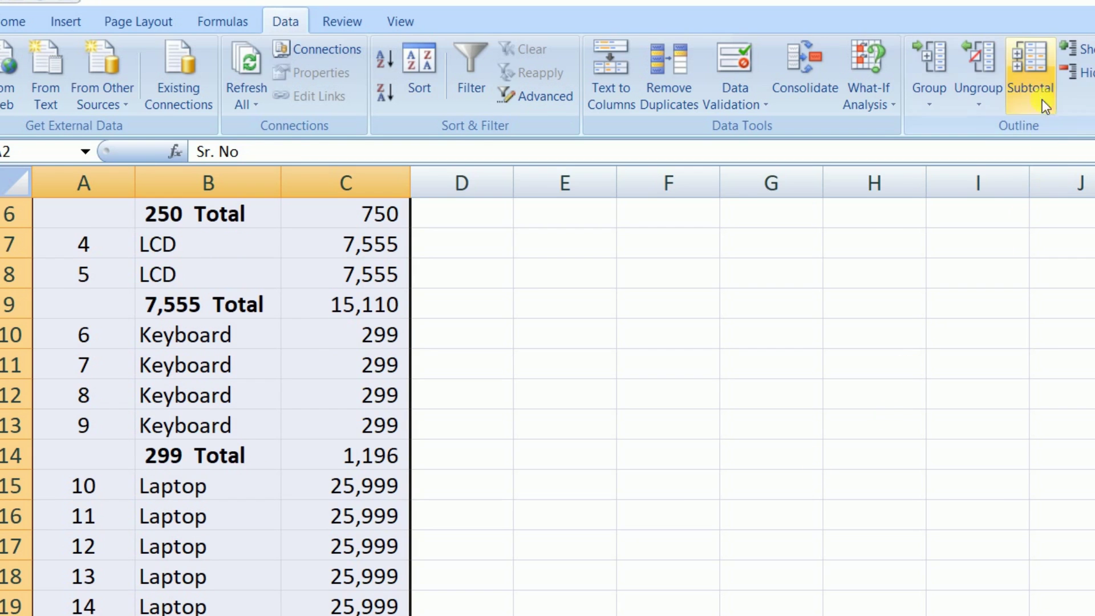
Strip all subtotals with Subtotal > Remove All, then scroll back to the top
click(1038, 83)
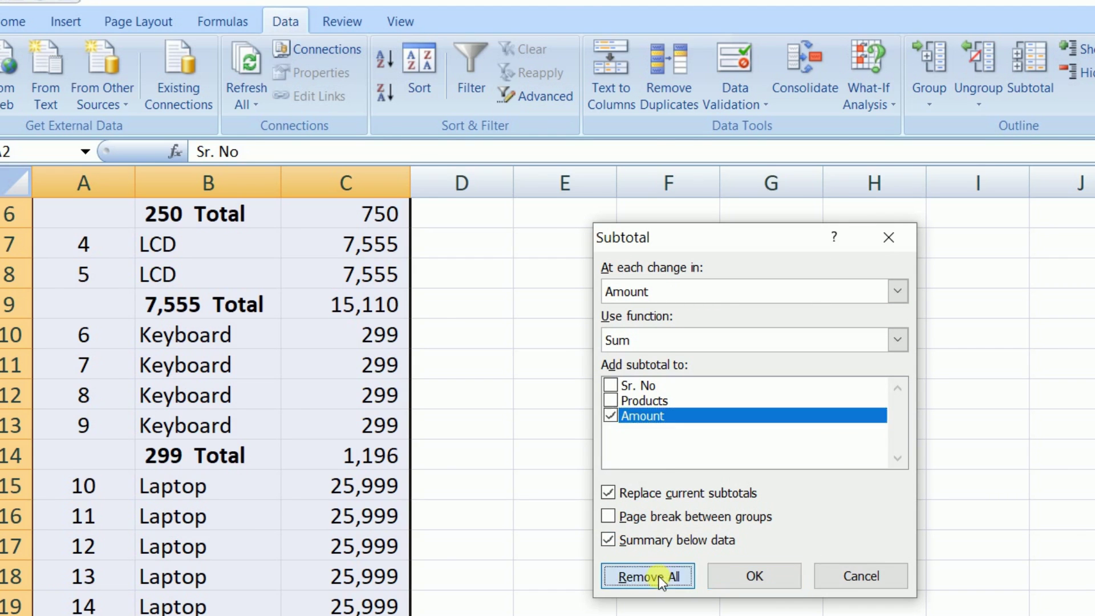
click(662, 580)
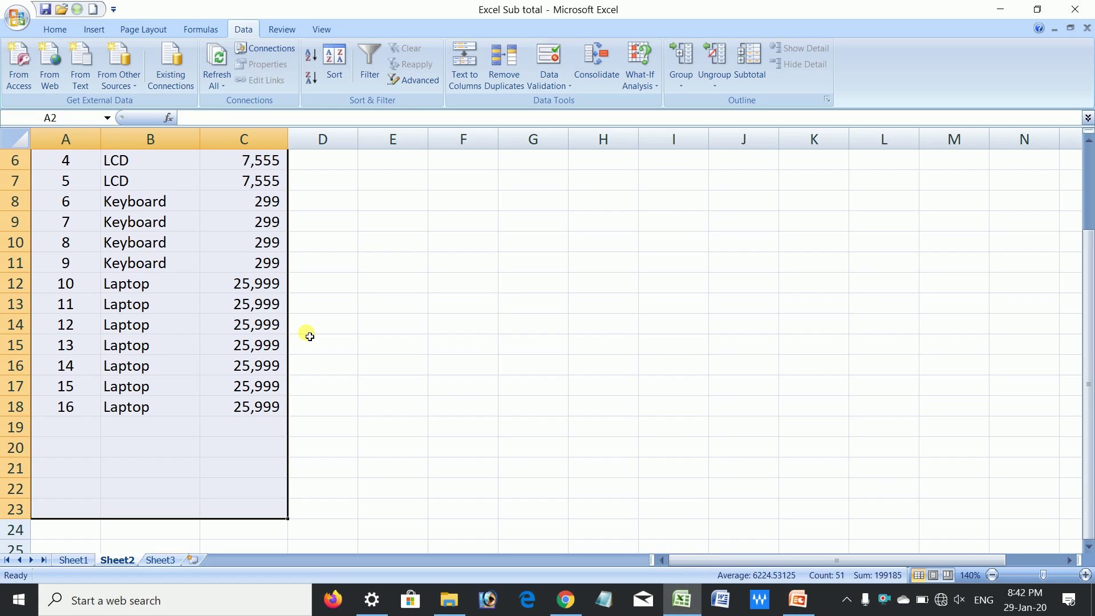
click(276, 311)
drag(1089, 274, 1089, 251)
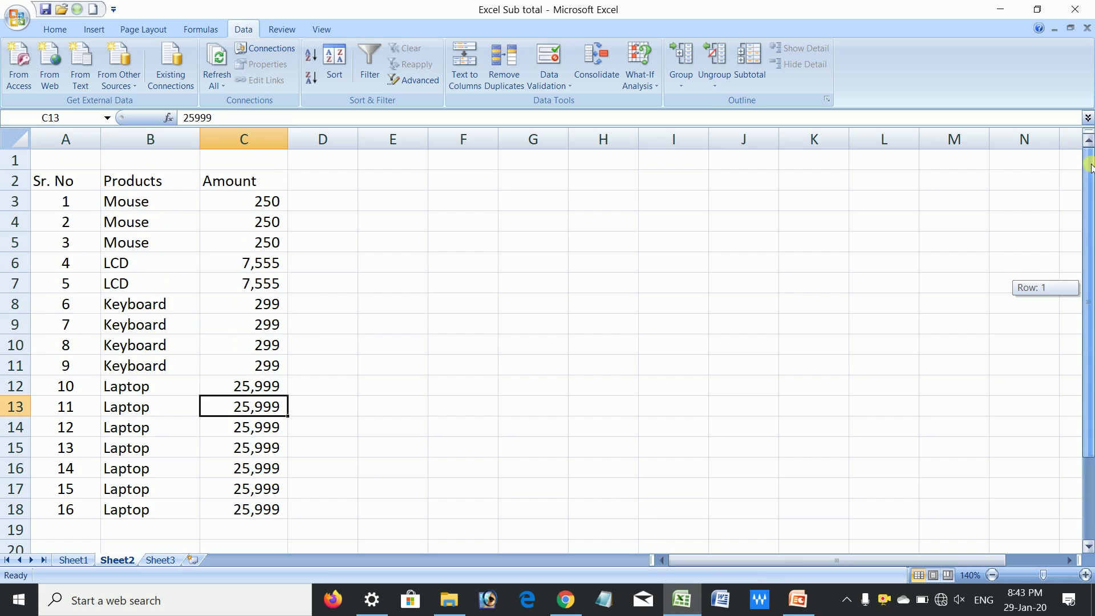